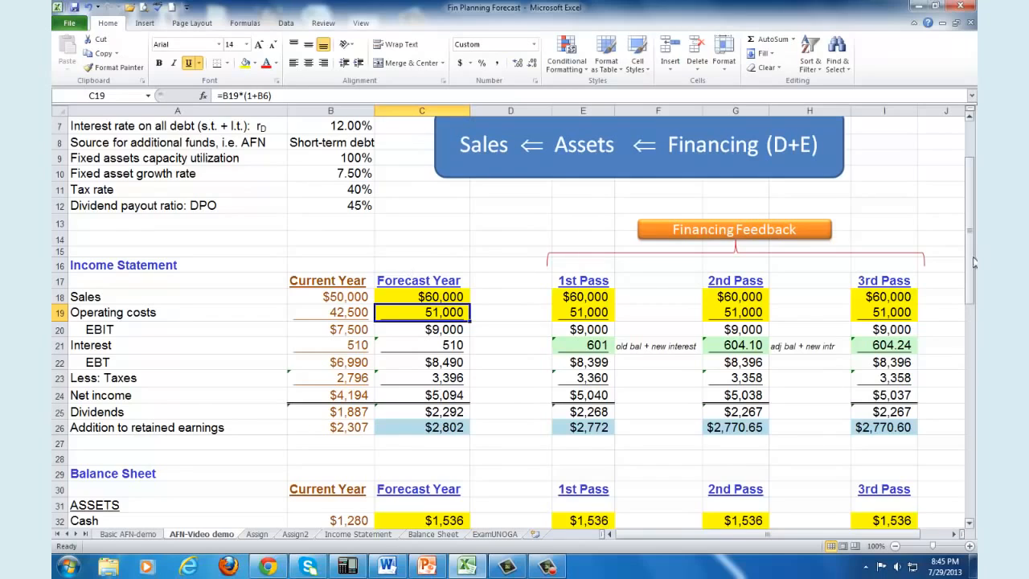
# Step: Examine the Sales row and the current-year Operating costs in the income statement
pyautogui.moveTo(971, 273); pyautogui.dragTo(975, 233)
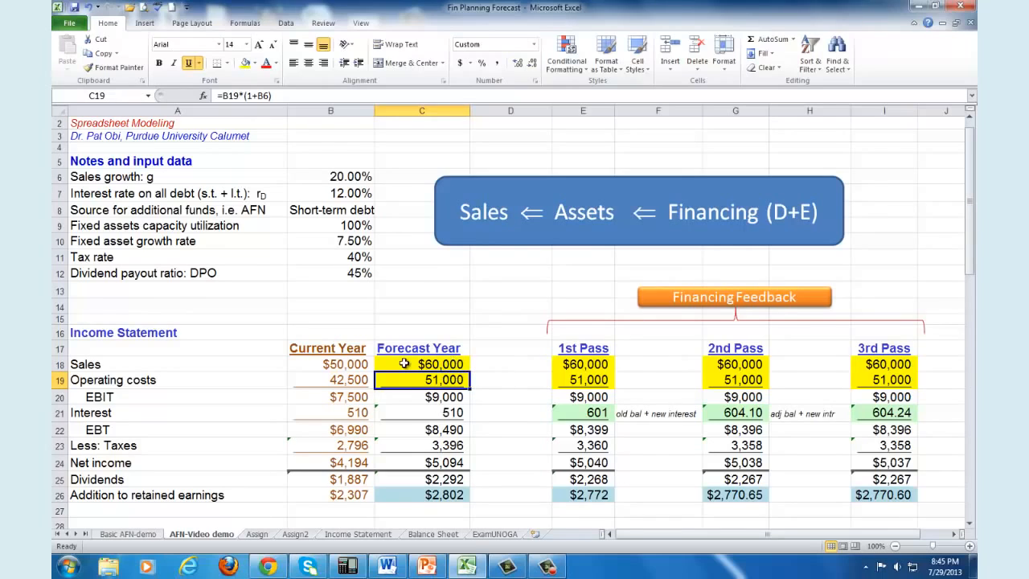
pyautogui.moveTo(96, 364); pyautogui.dragTo(444, 364)
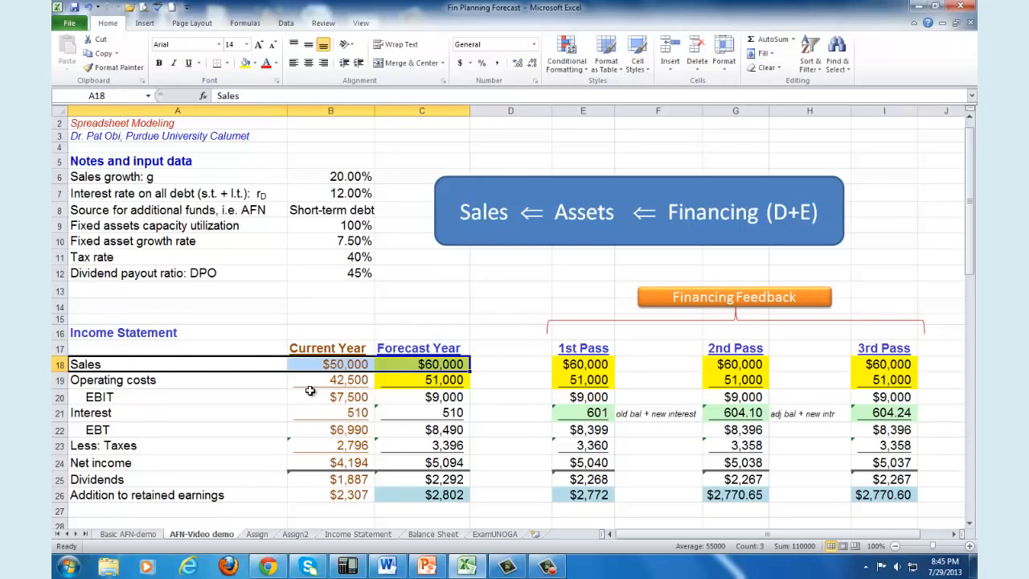
pyautogui.moveTo(312, 394); pyautogui.dragTo(356, 386)
pyautogui.click(356, 386)
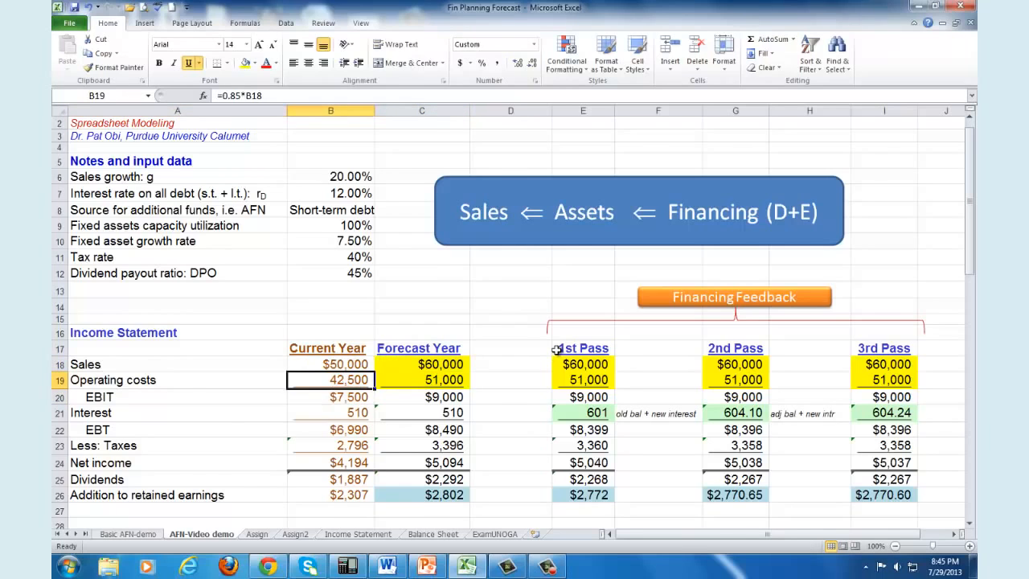
# Step: Re-enter the forecast-year Operating costs in C19 as current costs grown by the sales growth rate, =B19*(1+B6)
pyautogui.scroll(1, 556, 353)
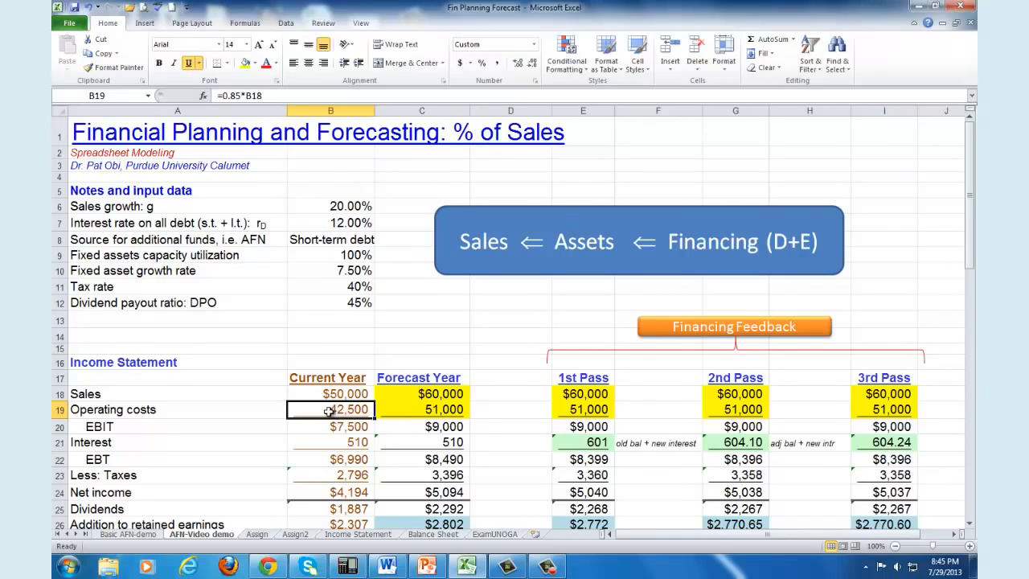
pyautogui.moveTo(371, 412); pyautogui.dragTo(417, 410)
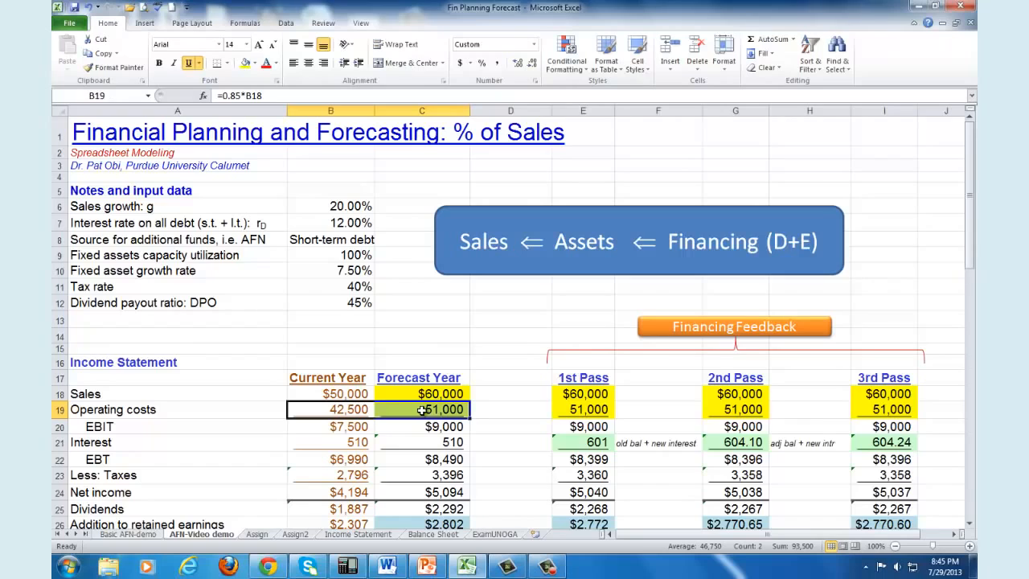
pyautogui.click(417, 410)
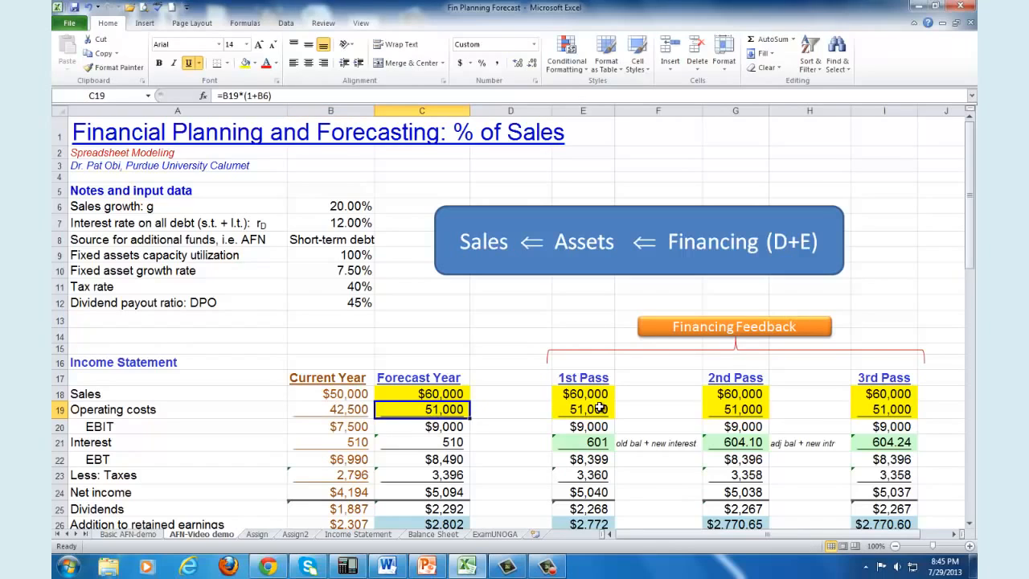
pyautogui.write('=')
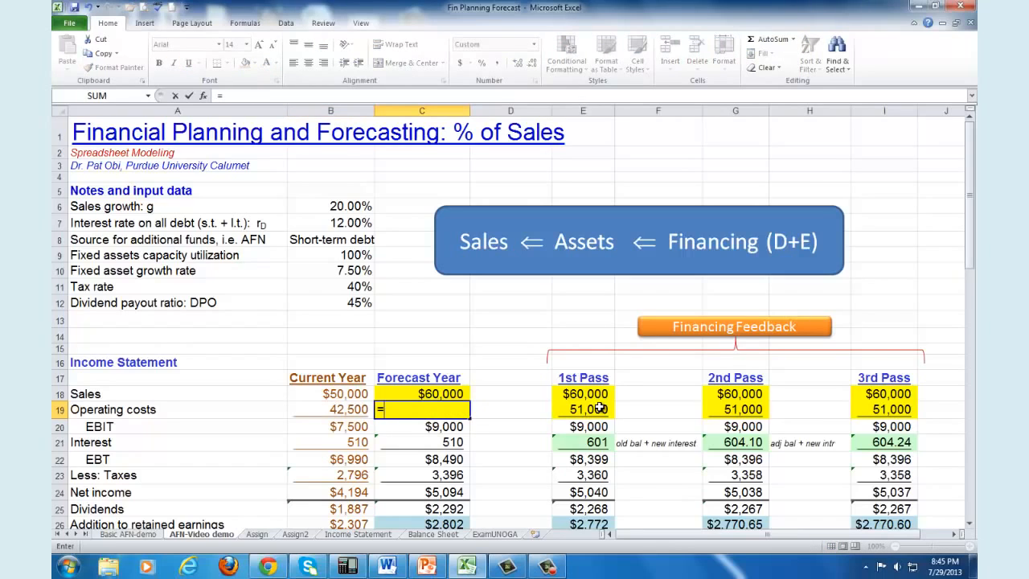
pyautogui.click(348, 409)
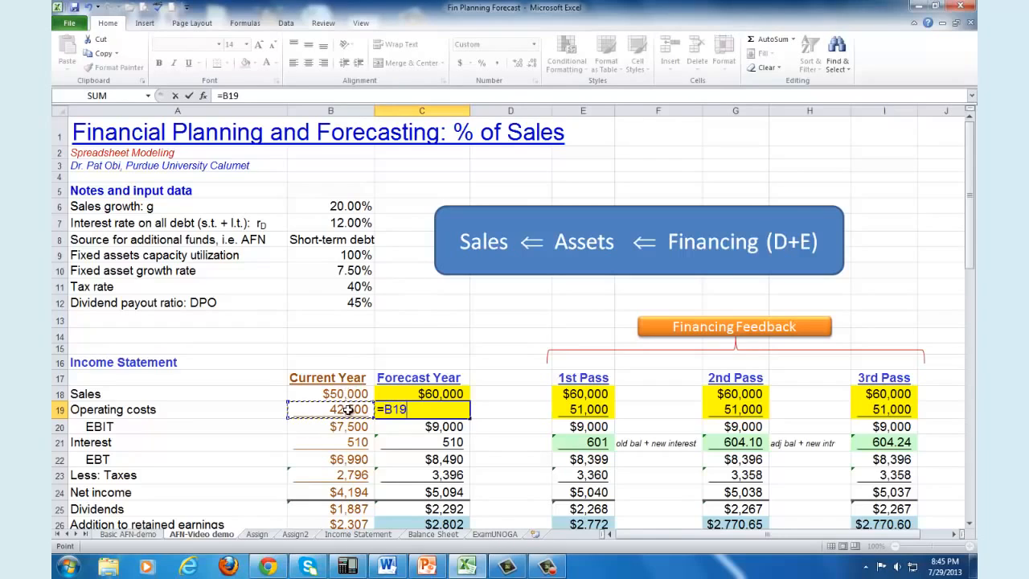
pyautogui.write('*')
pyautogui.click(352, 207)
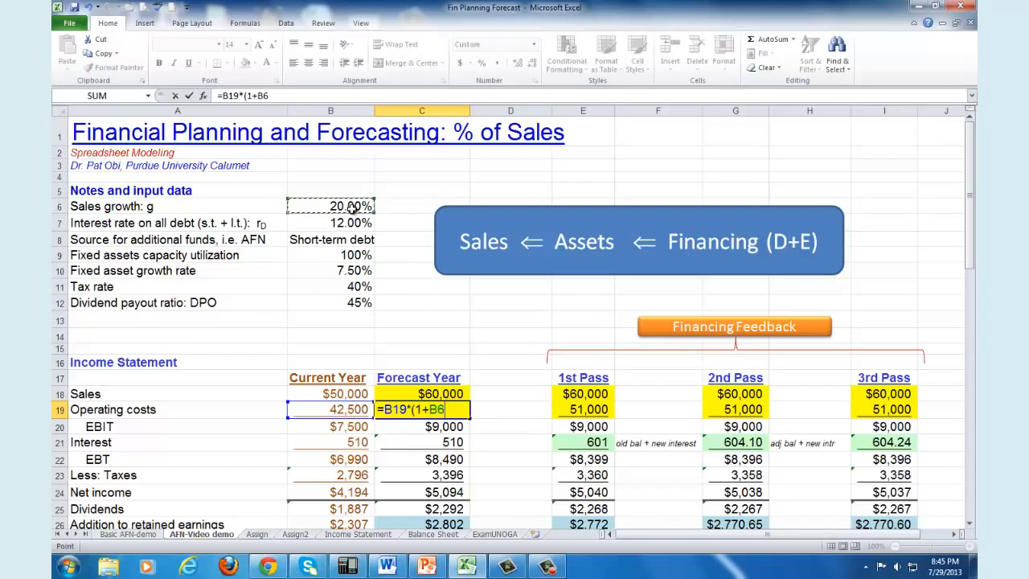
pyautogui.write(')')
pyautogui.press('Return')
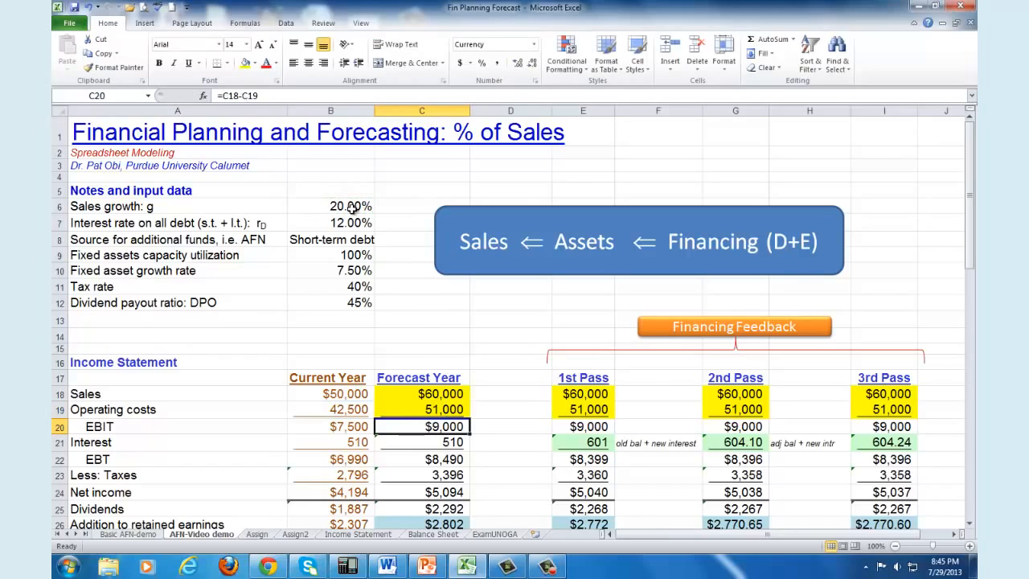
pyautogui.click(427, 409)
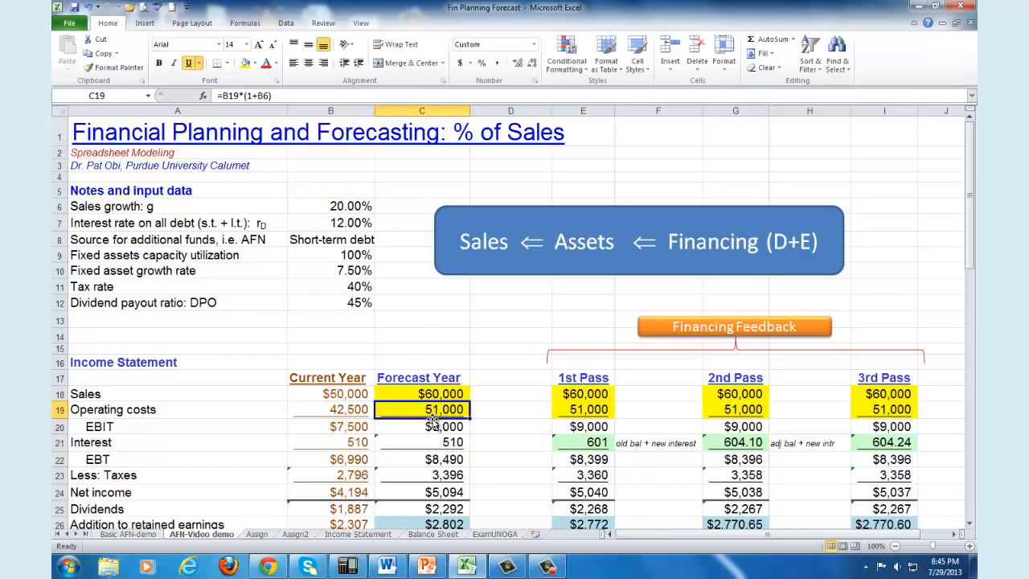
# Step: Clear the forecast-year Dividends in C25 and rebuild it as payout ratio times net income, =B12*C24
pyautogui.scroll(-2, 432, 424)
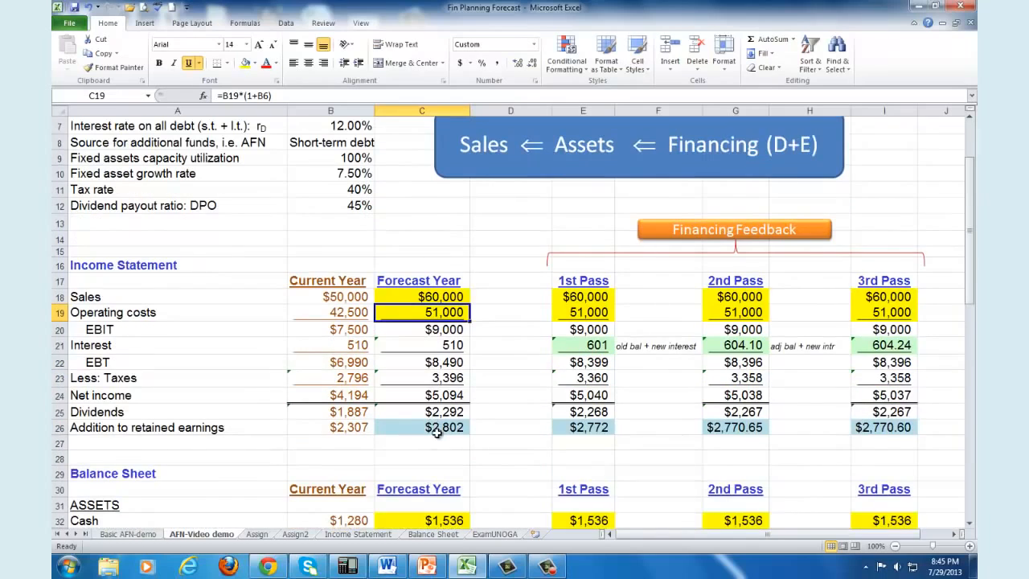
pyautogui.click(141, 432)
pyautogui.click(466, 434)
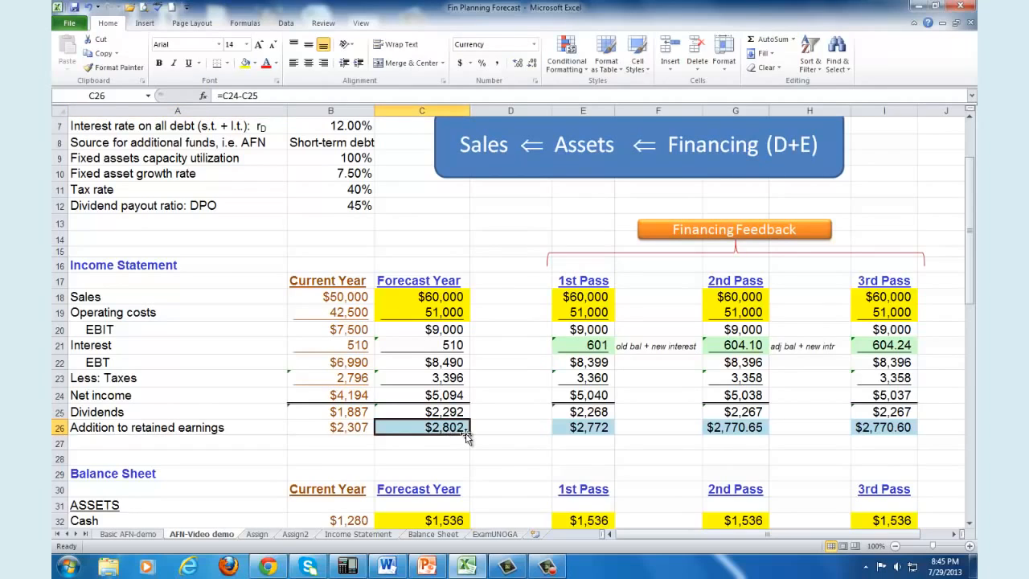
pyautogui.click(447, 413)
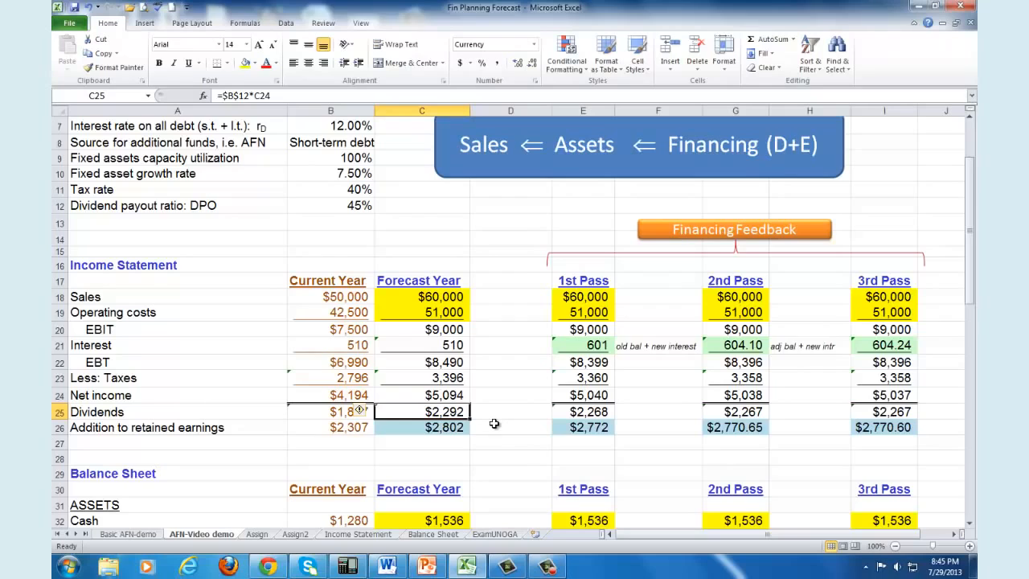
pyautogui.press('Delete')
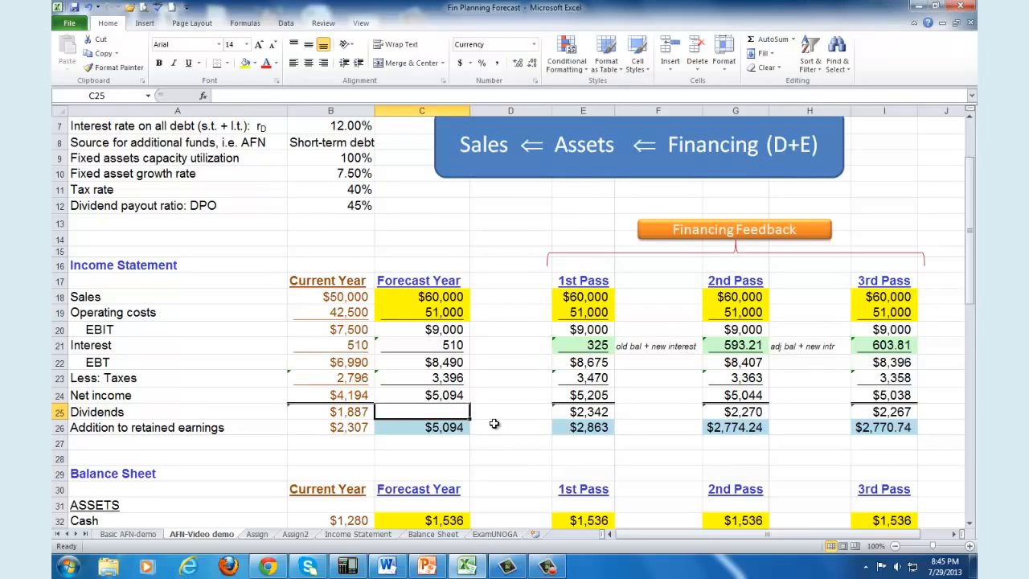
pyautogui.write('=')
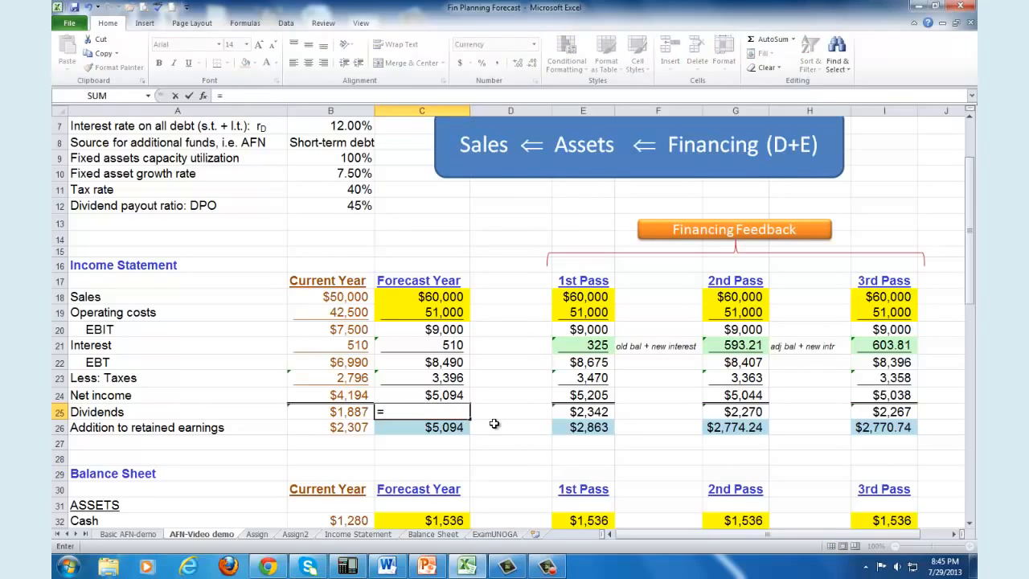
pyautogui.click(358, 207)
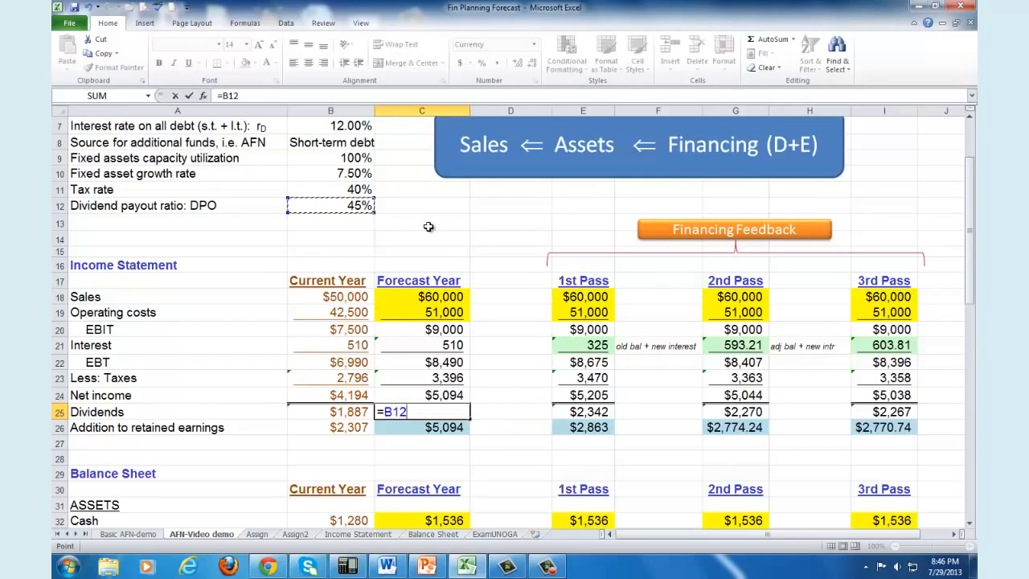
pyautogui.write('*')
pyautogui.click(449, 394)
pyautogui.press('Return')
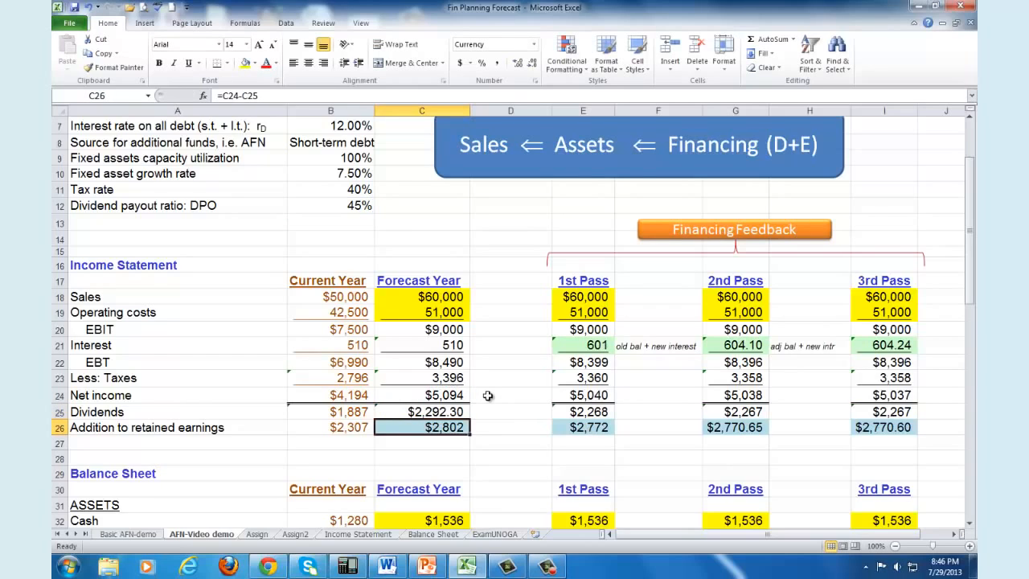
# Step: Format the forecast-year Dividends in C25 to show no decimal places
pyautogui.click(458, 412)
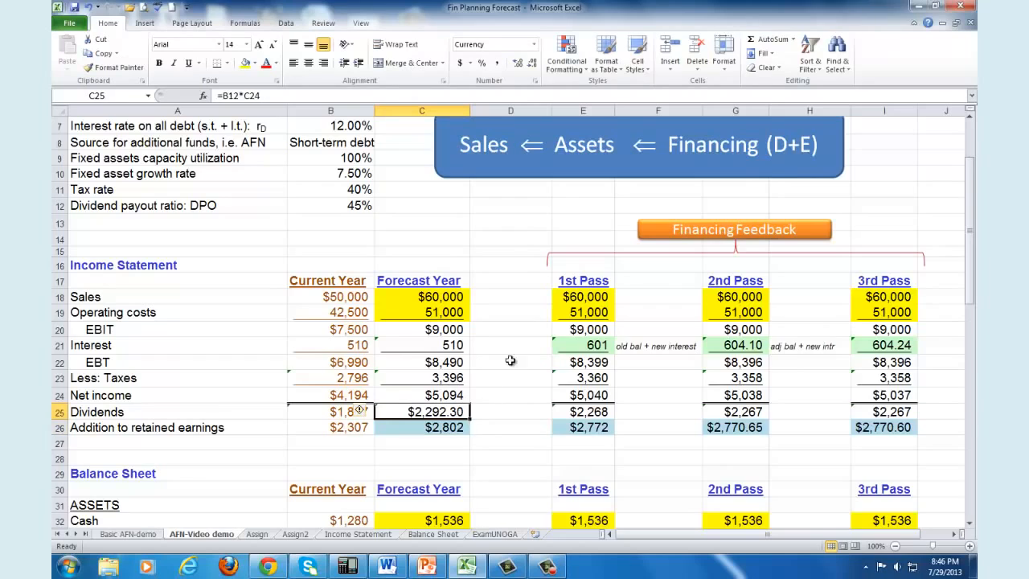
pyautogui.click(531, 64)
pyautogui.click(532, 64)
# Step: Inspect the forecast-year Addition to retained earnings formula and review the Sales, Operating costs and Addition to retained earnings lines
pyautogui.click(454, 427)
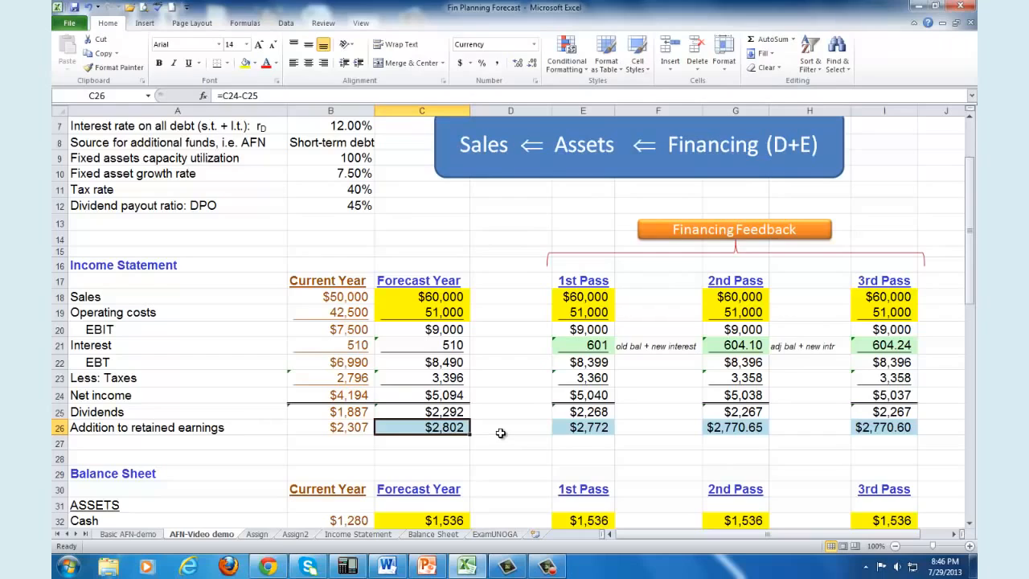
pyautogui.press('F2')
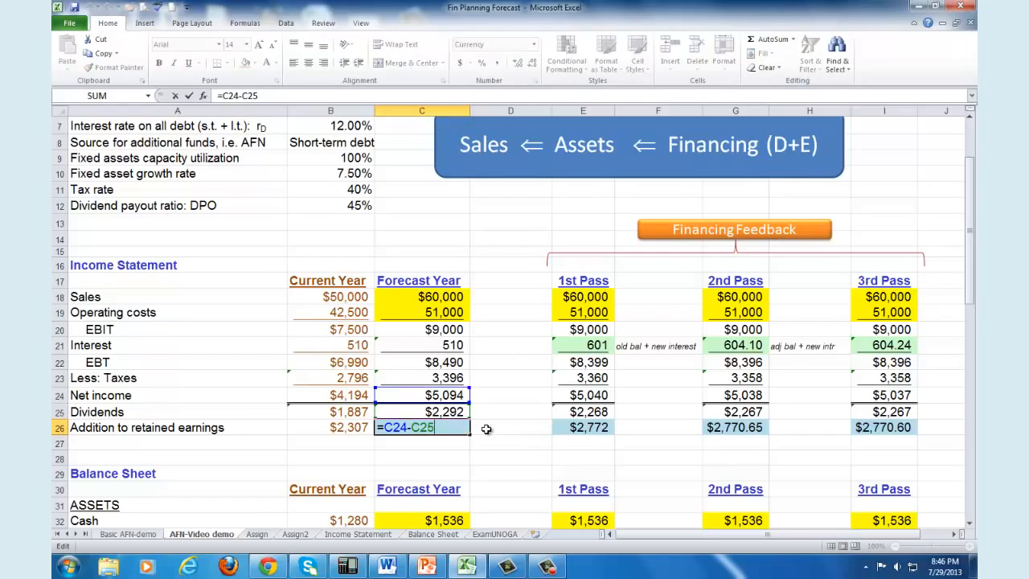
pyautogui.press('Escape')
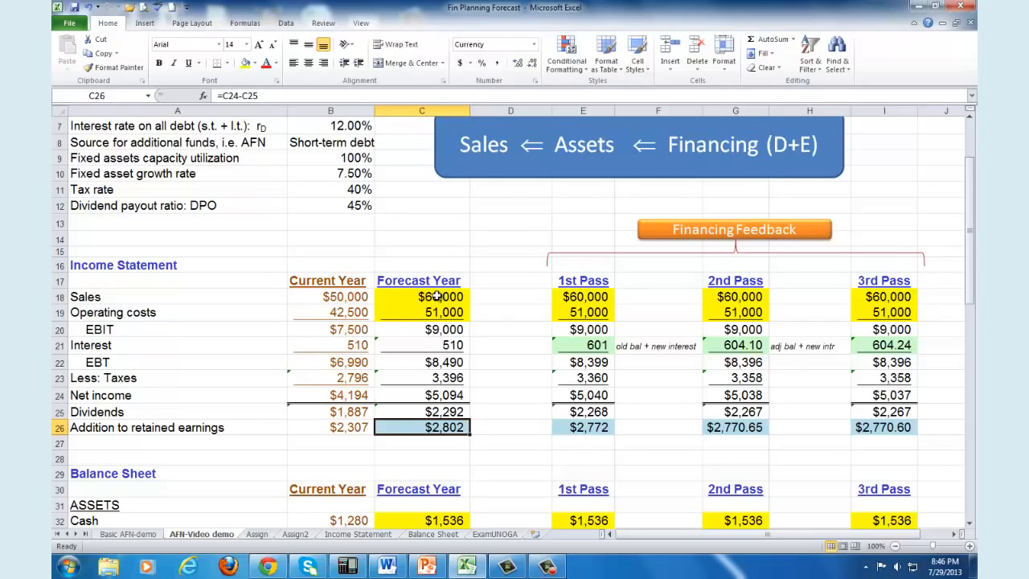
pyautogui.click(193, 295)
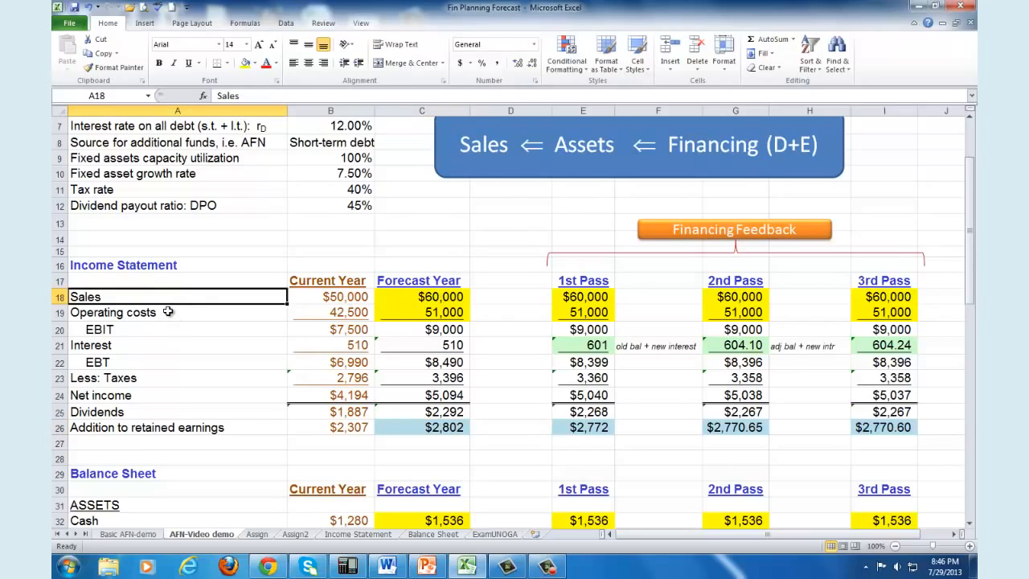
pyautogui.click(172, 315)
pyautogui.click(172, 427)
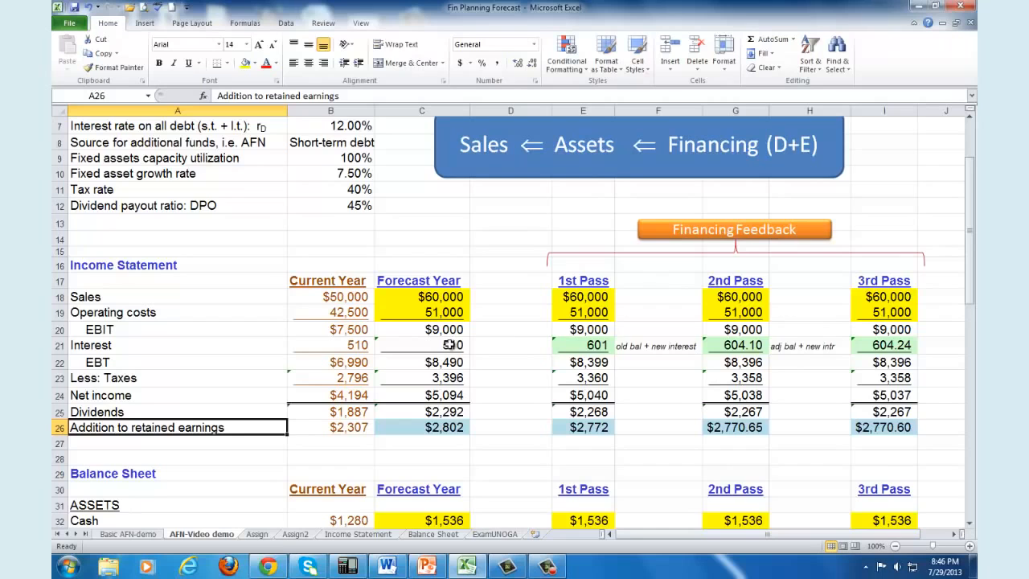
# Step: Examine the balance sheet's Cash, Receivables and Inventories amounts and forecast formulas, plus the Net fixed assets line
pyautogui.moveTo(971, 273); pyautogui.dragTo(977, 373)
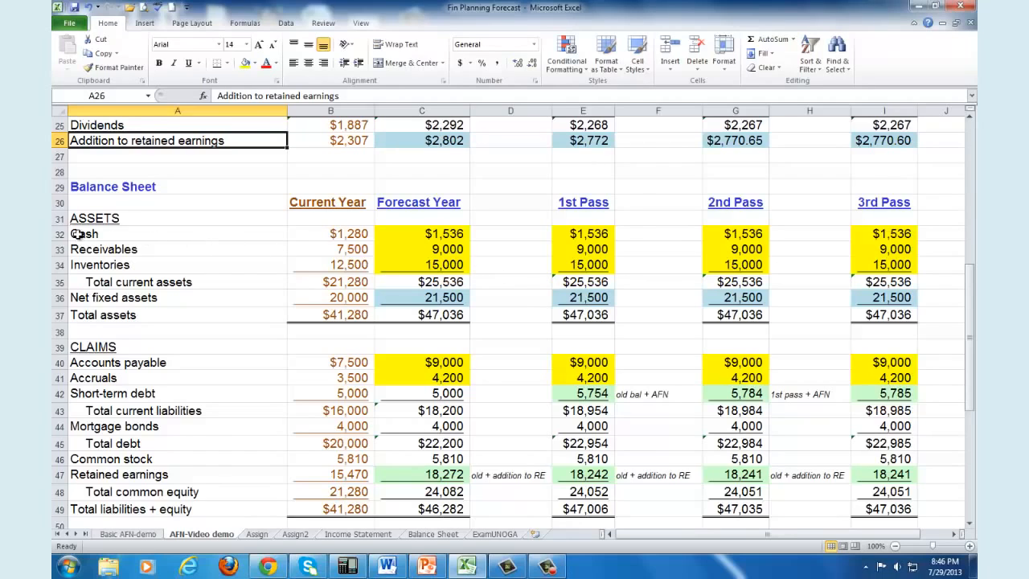
pyautogui.moveTo(78, 234); pyautogui.dragTo(426, 260)
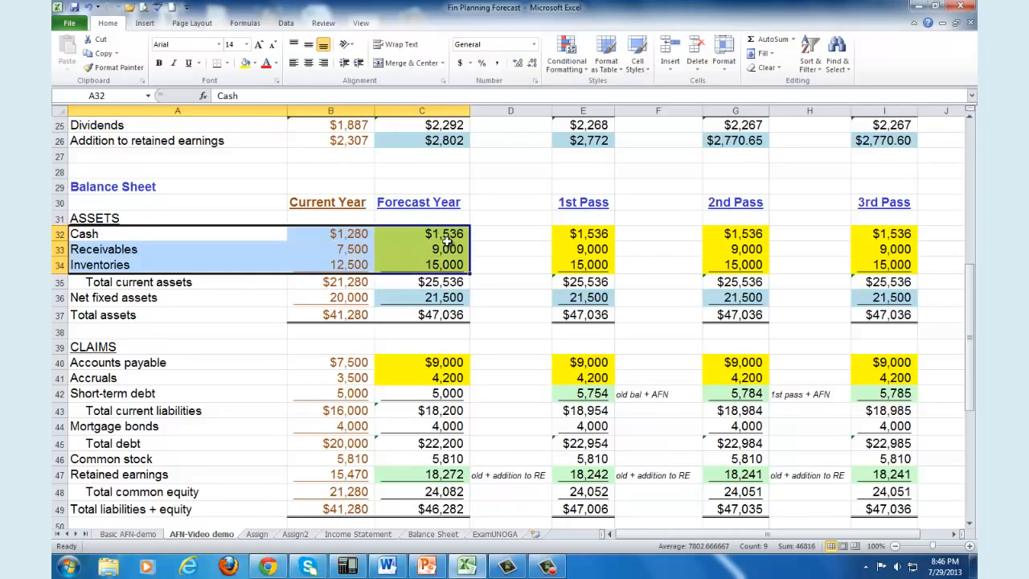
pyautogui.click(446, 234)
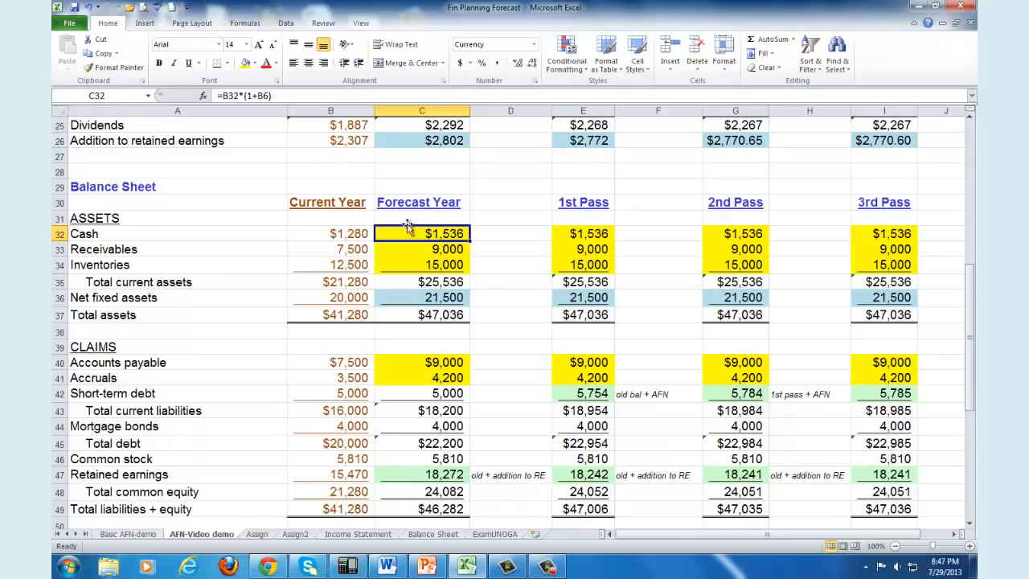
pyautogui.click(353, 235)
pyautogui.click(354, 252)
pyautogui.click(354, 264)
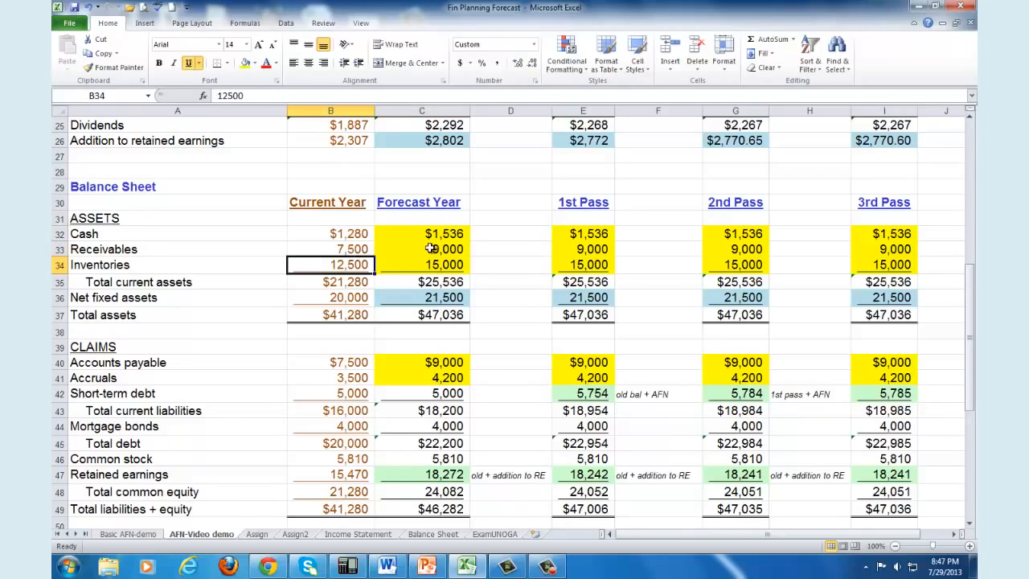
pyautogui.click(435, 233)
pyautogui.click(437, 249)
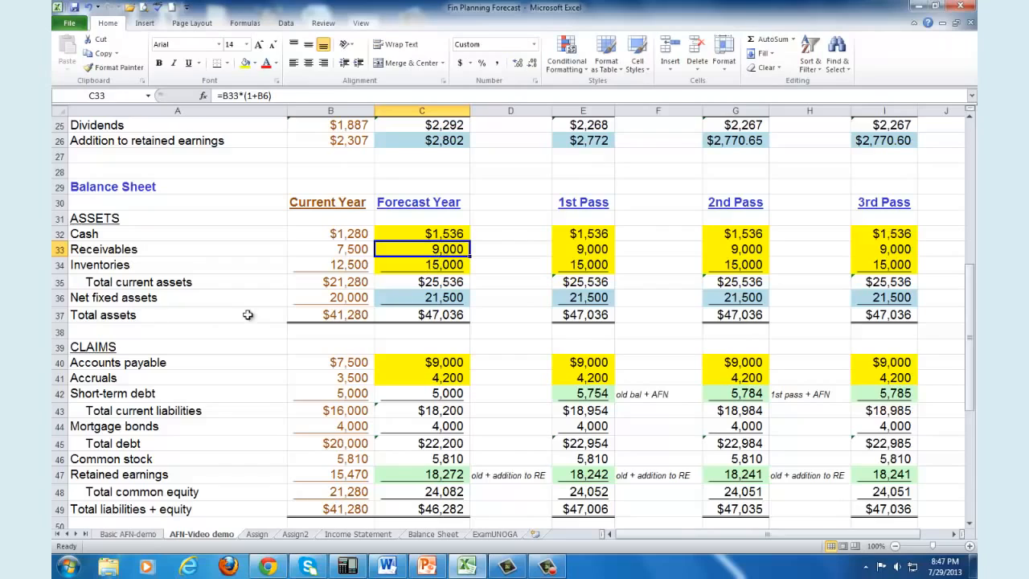
pyautogui.click(172, 297)
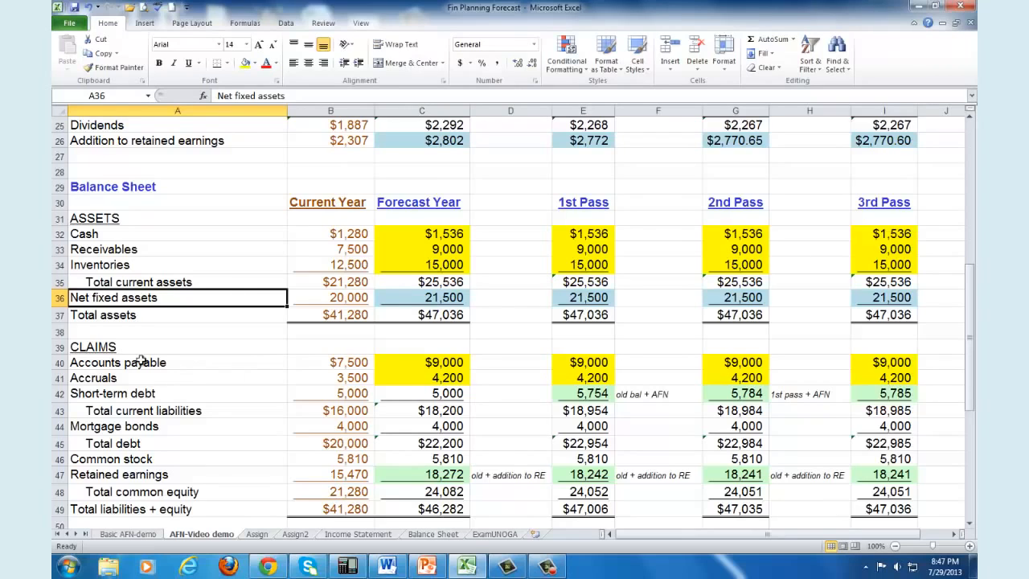
# Step: Examine the Accounts payable and Accruals lines with their forecasts, and the forecast-year Retained earnings formula
pyautogui.moveTo(139, 364); pyautogui.dragTo(140, 373)
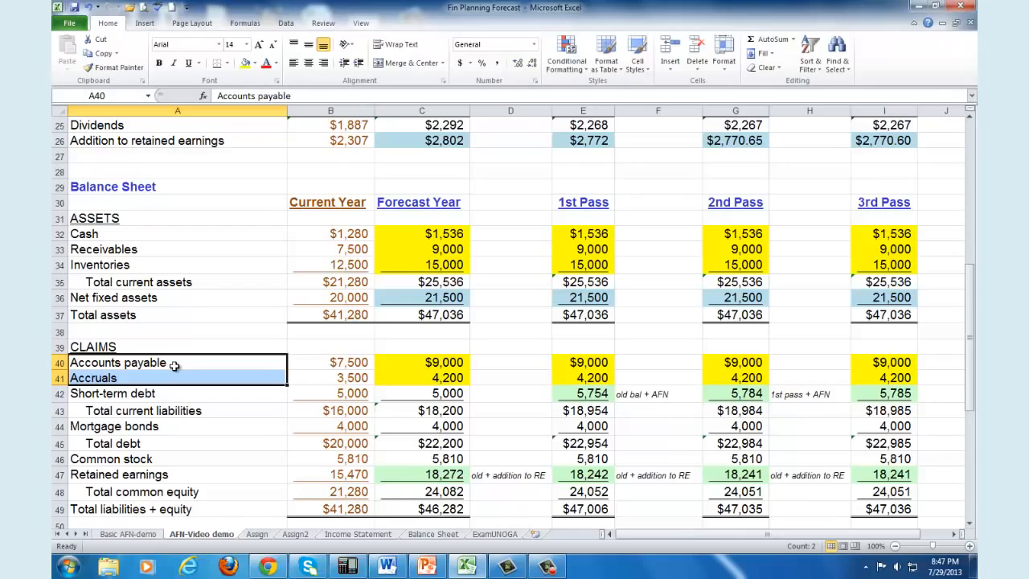
pyautogui.moveTo(429, 364); pyautogui.dragTo(428, 376)
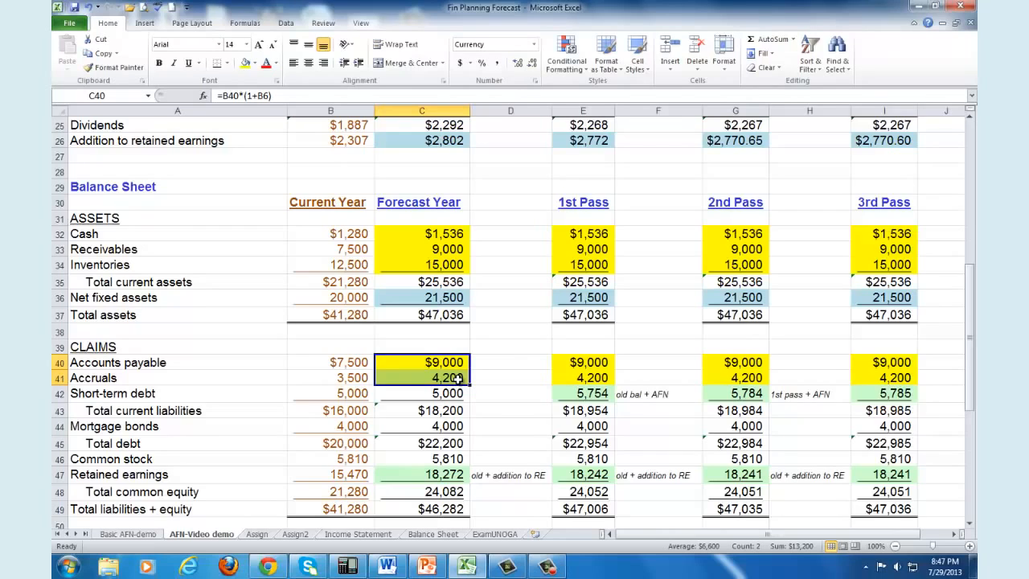
pyautogui.scroll(-1, 440, 455)
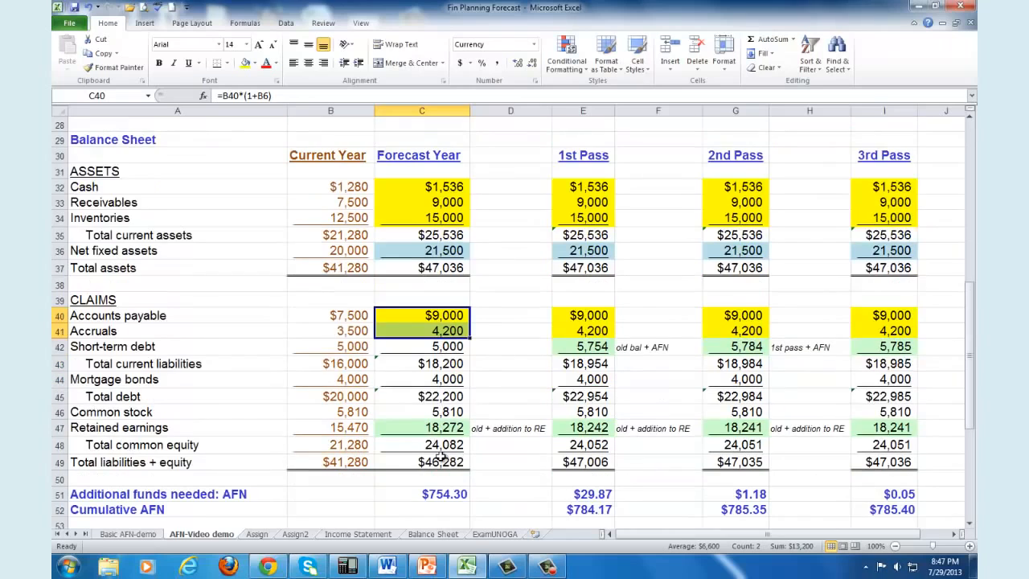
pyautogui.click(113, 428)
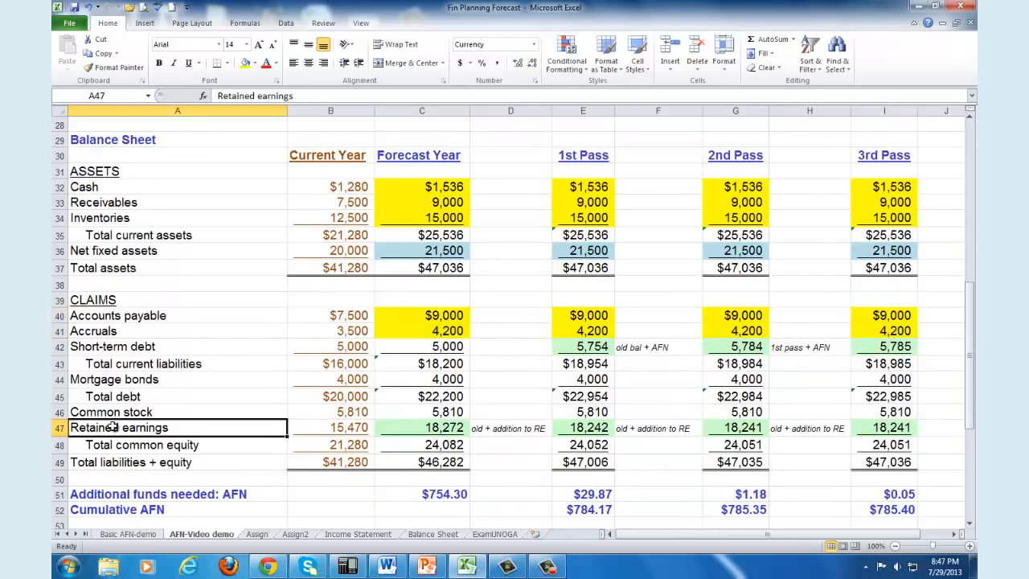
pyautogui.click(424, 429)
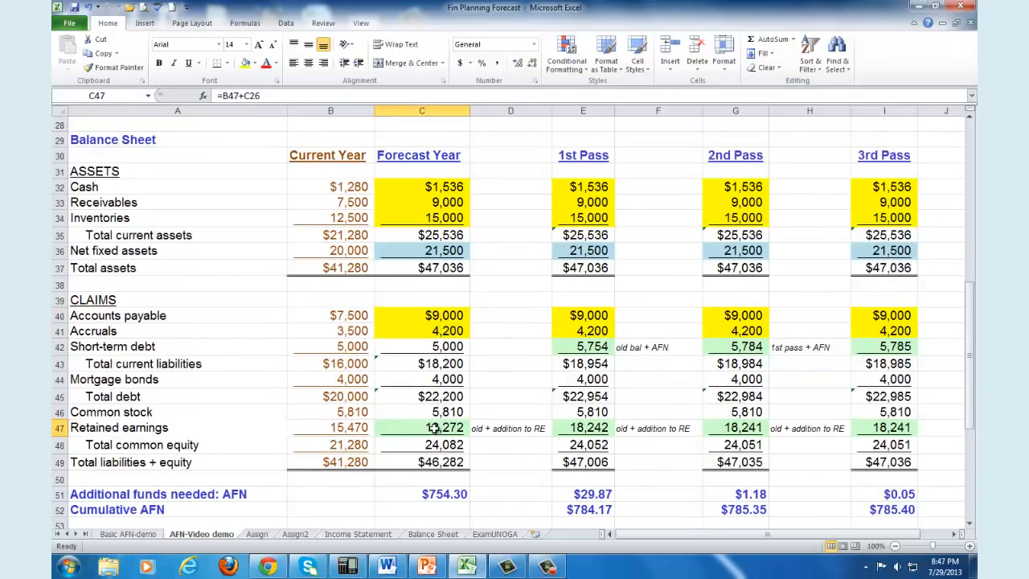
# Step: Clear the forecast-year Retained earnings cell C47 and rebuild it as =B47+C26, adding the forecast Addition to retained earnings
pyautogui.press('Delete')
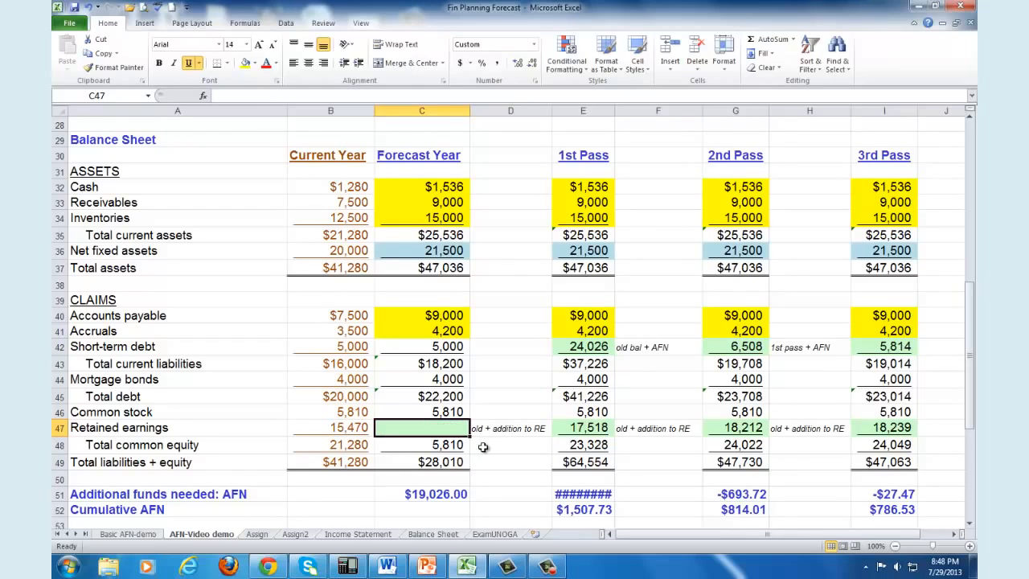
pyautogui.write('=')
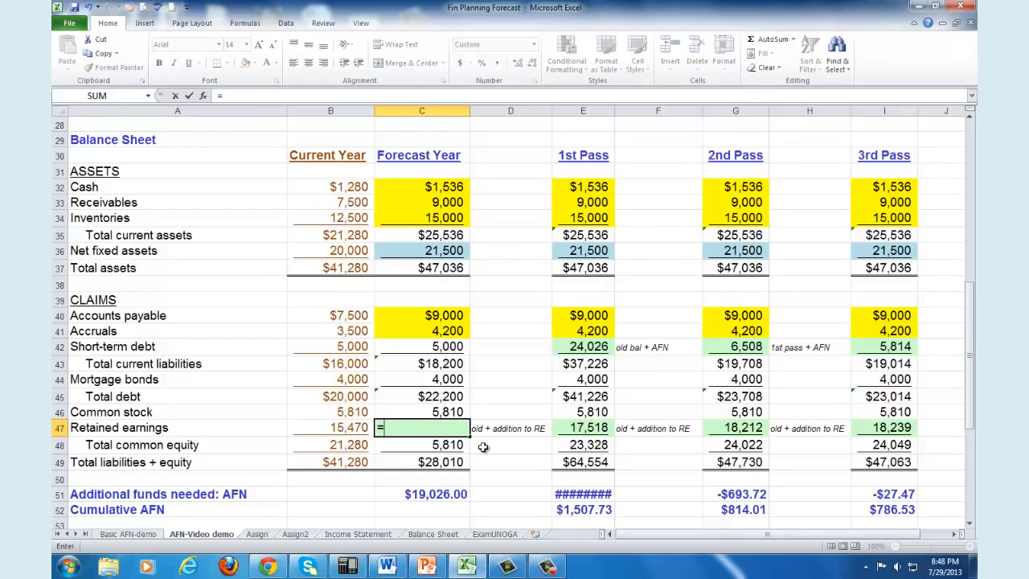
pyautogui.click(357, 428)
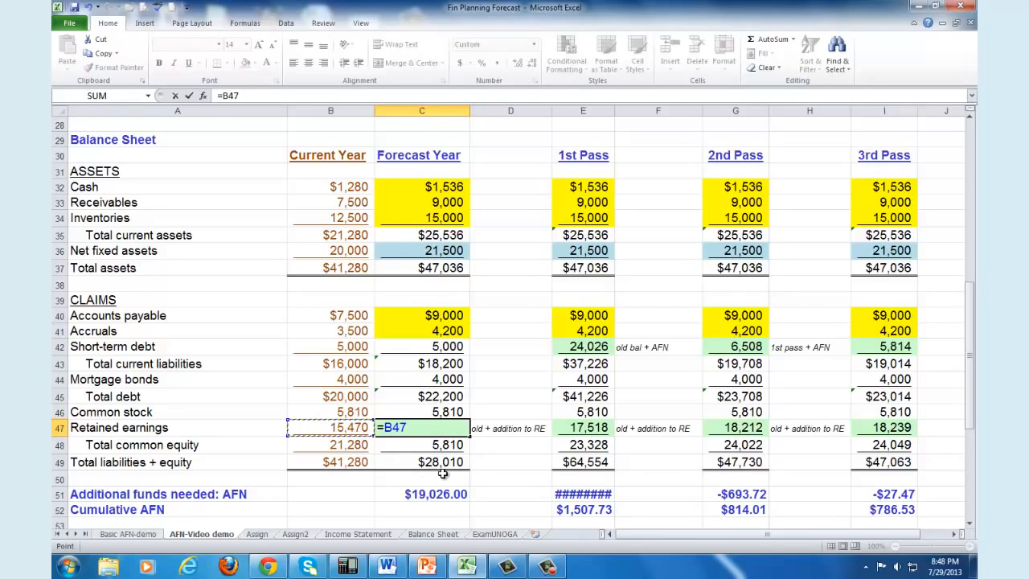
pyautogui.moveTo(974, 411); pyautogui.dragTo(972, 390)
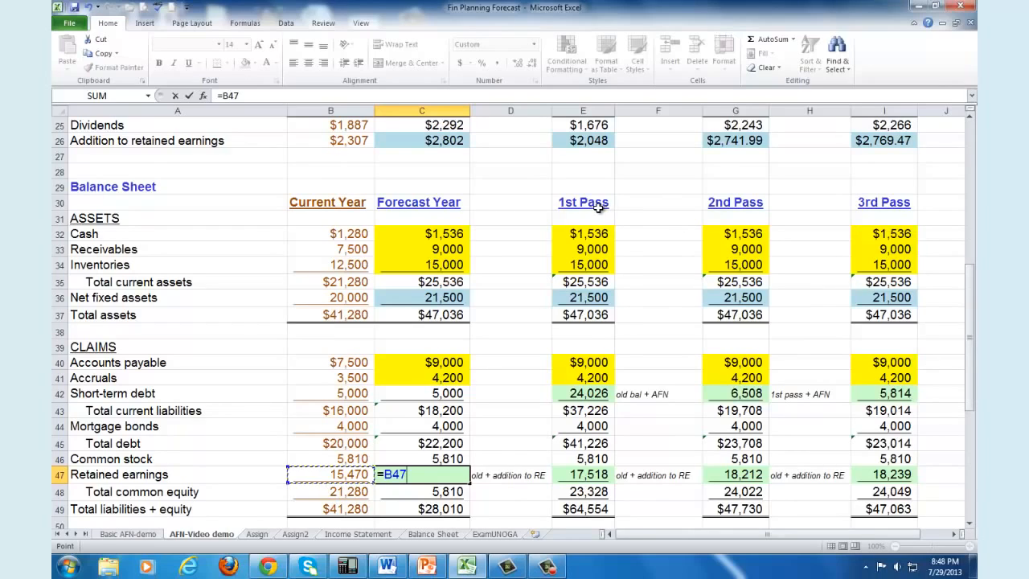
pyautogui.write('+')
pyautogui.click(444, 145)
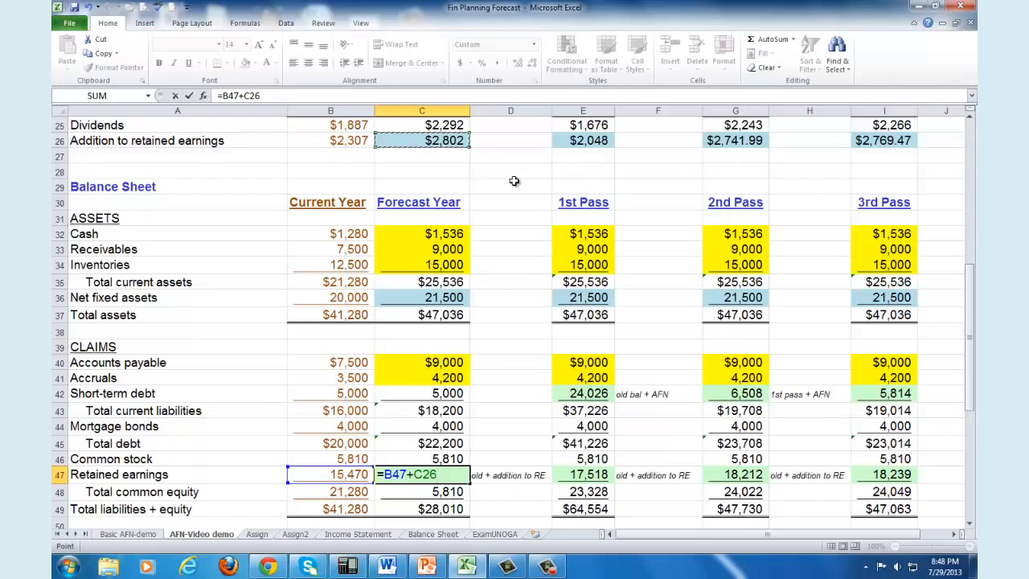
pyautogui.press('Return')
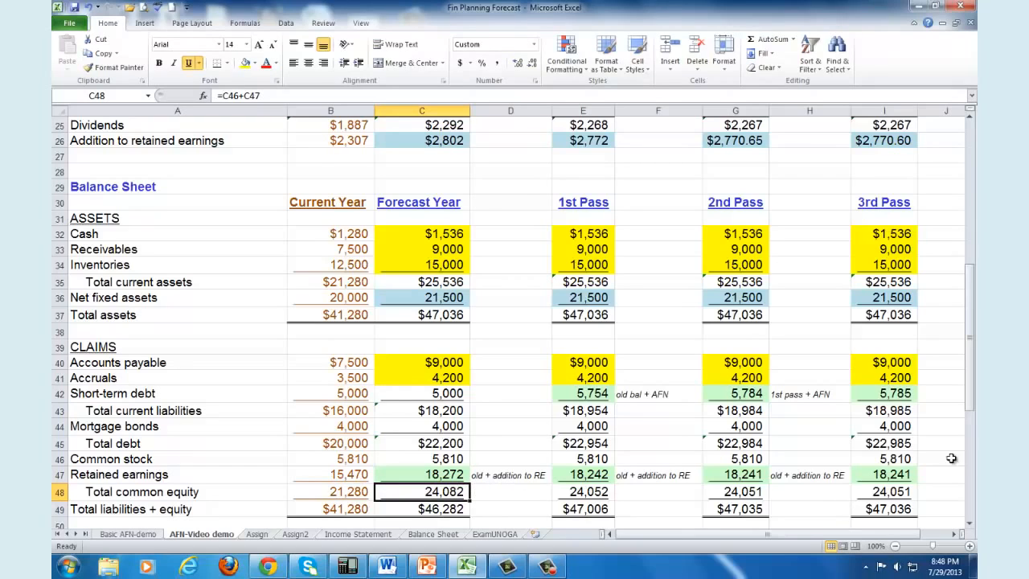
# Step: Try carrying Net fixed assets over unchanged by entering =B36 in forecast-year cell C36, and undo the entry
pyautogui.moveTo(973, 398); pyautogui.dragTo(973, 399)
pyautogui.moveTo(973, 408); pyautogui.dragTo(972, 410)
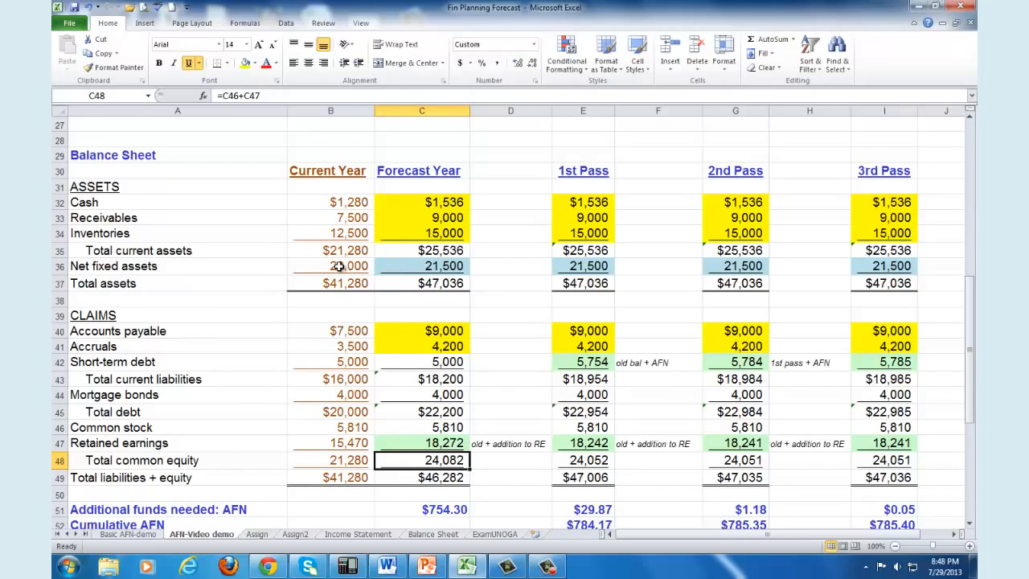
pyautogui.click(189, 269)
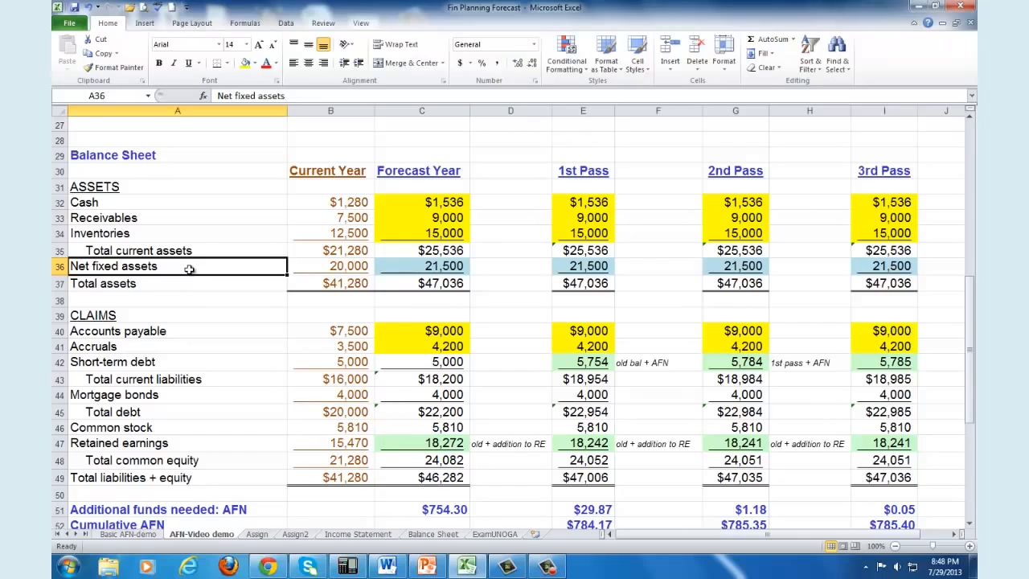
pyautogui.click(425, 266)
pyautogui.write('=')
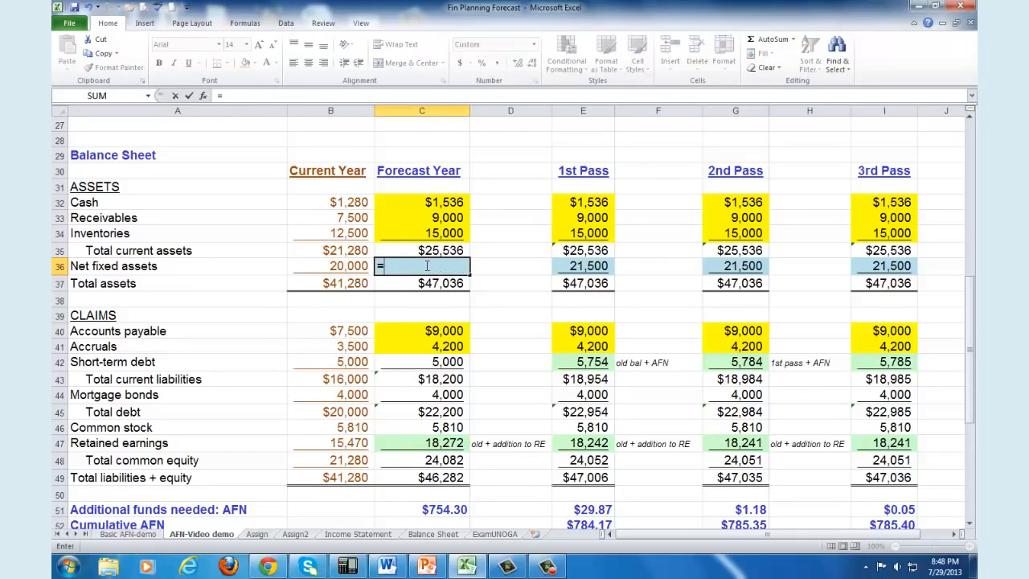
pyautogui.click(347, 269)
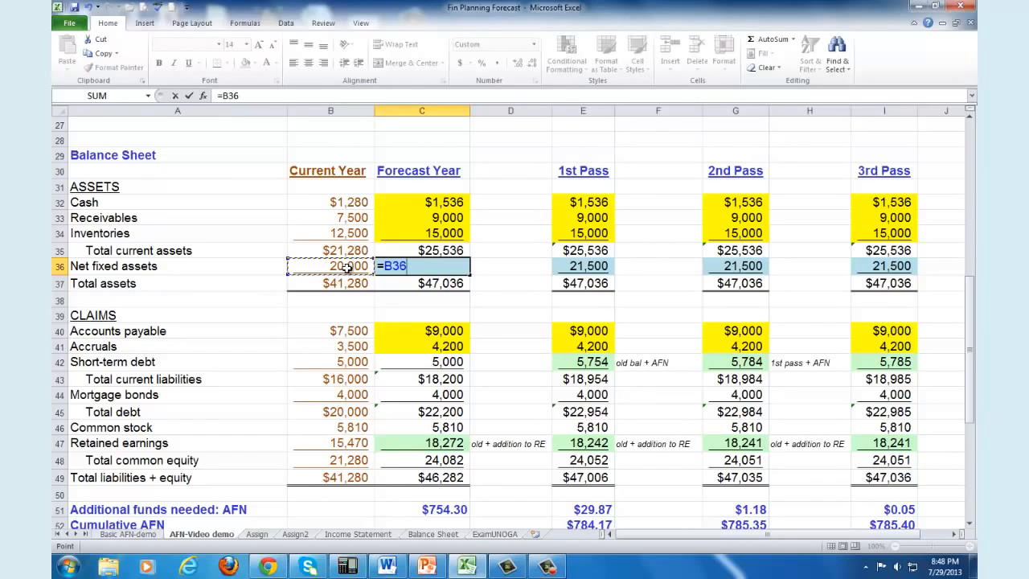
pyautogui.press('Return')
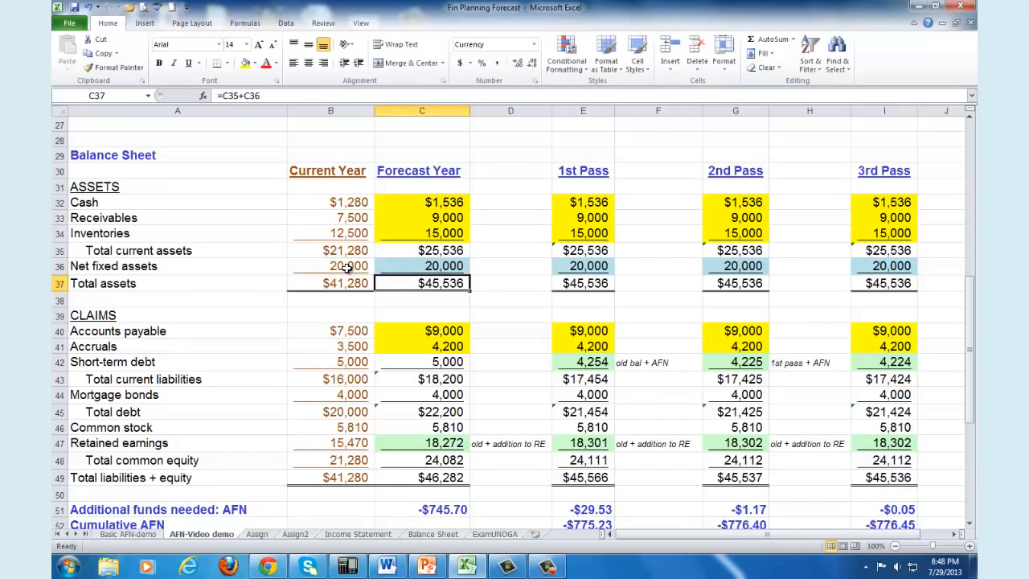
pyautogui.click(89, 7)
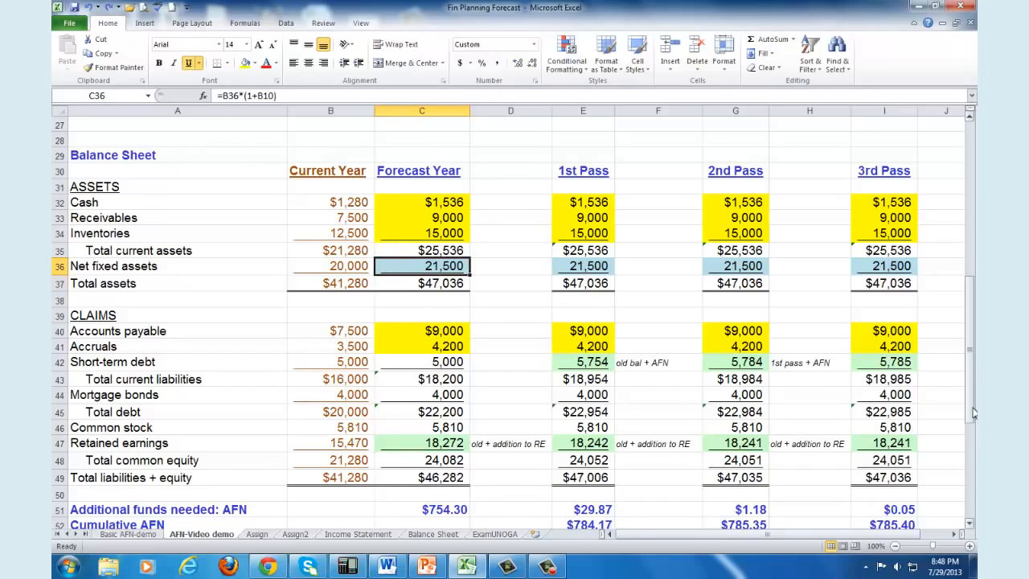
# Step: Examine the Fixed asset growth rate input in B10 and the forecast-year Net fixed assets formula in C36
pyautogui.moveTo(972, 413); pyautogui.dragTo(973, 245)
pyautogui.click(352, 271)
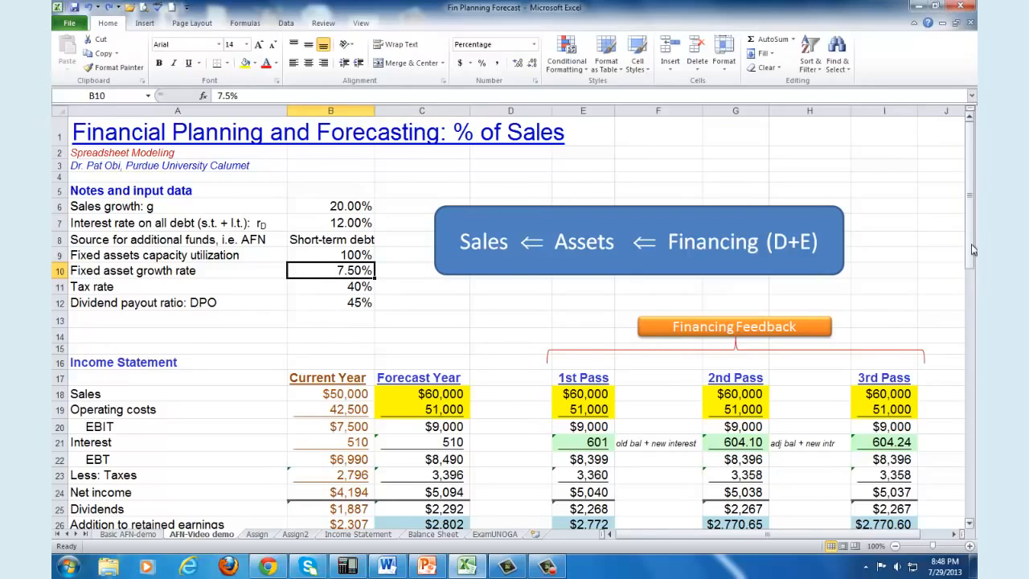
pyautogui.moveTo(972, 250); pyautogui.dragTo(972, 280)
pyautogui.click(446, 237)
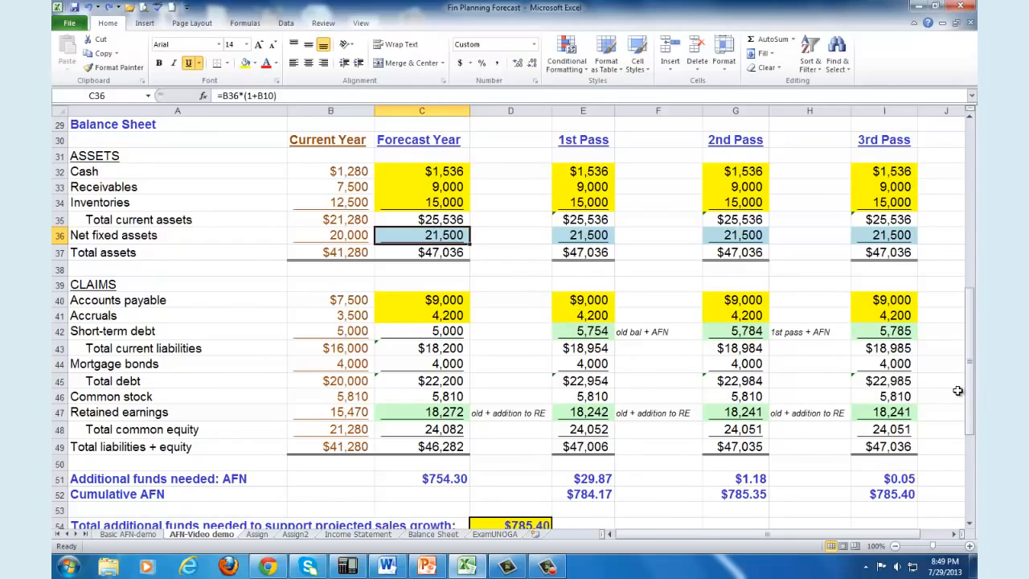
# Step: Review the forecast-year asset and claim amounts down to the Total assets and Total liabilities + equity formulas
pyautogui.moveTo(974, 388); pyautogui.dragTo(974, 391)
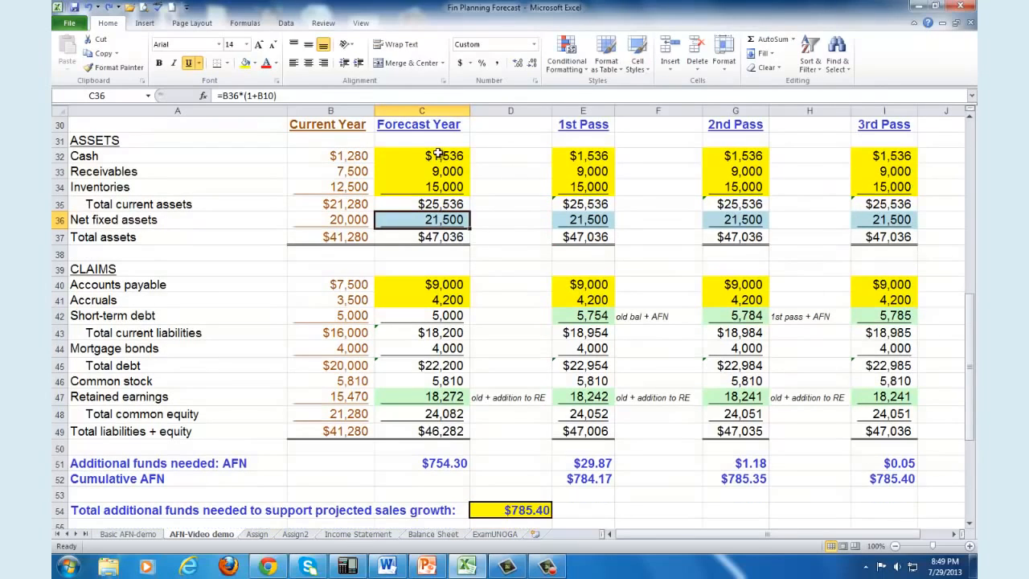
pyautogui.moveTo(438, 154); pyautogui.dragTo(442, 214)
pyautogui.click(435, 236)
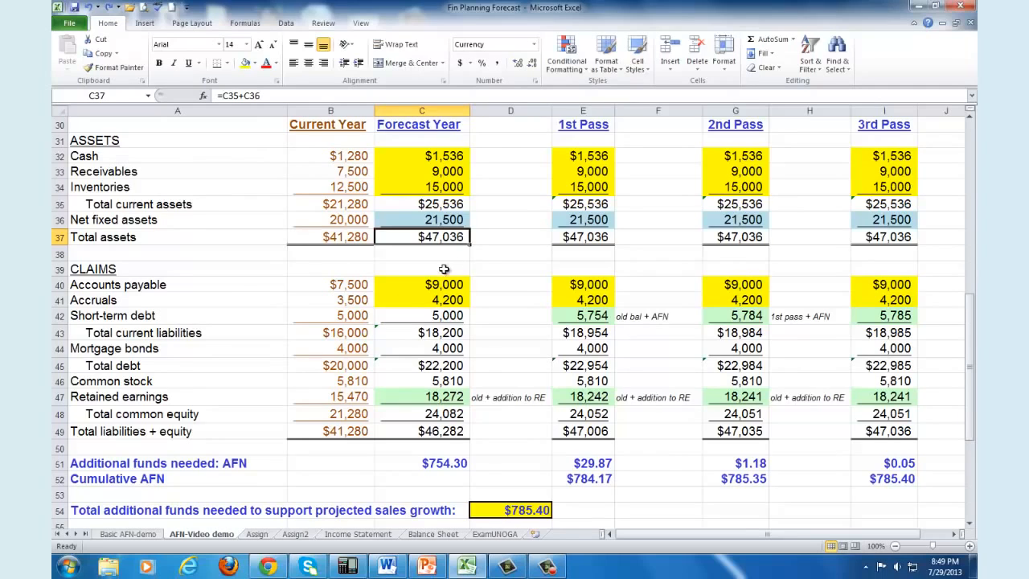
pyautogui.moveTo(432, 286); pyautogui.dragTo(434, 418)
pyautogui.click(434, 434)
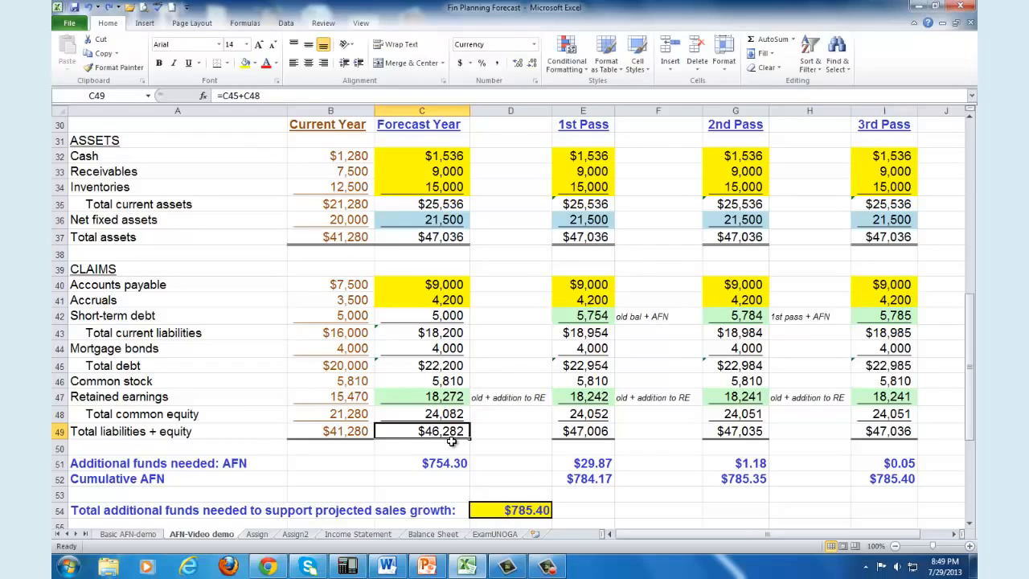
# Step: Compare forecast-year Total assets with Total liabilities + equity and inspect the Additional funds needed formula in C51
pyautogui.click(437, 237)
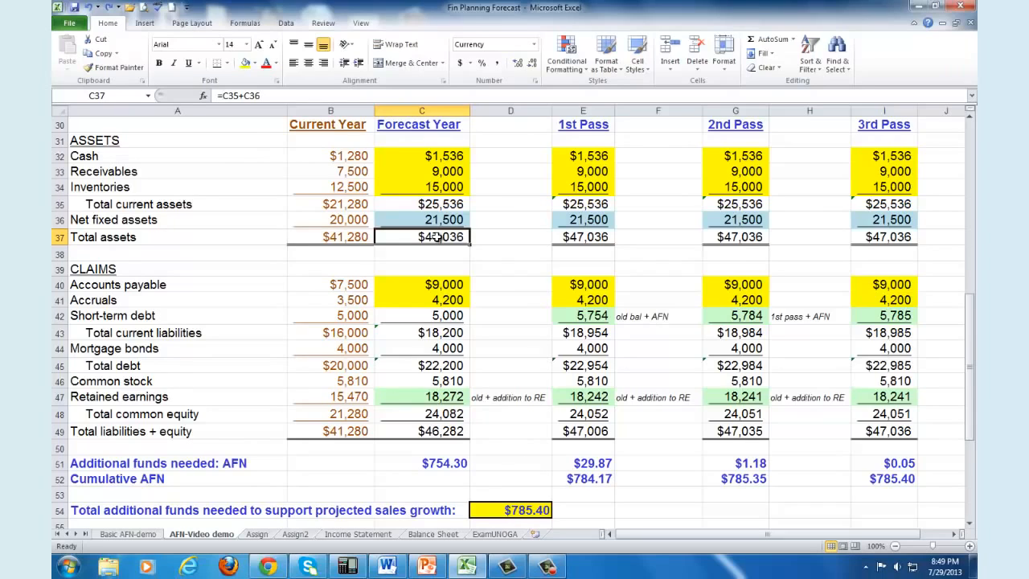
pyautogui.click(444, 434)
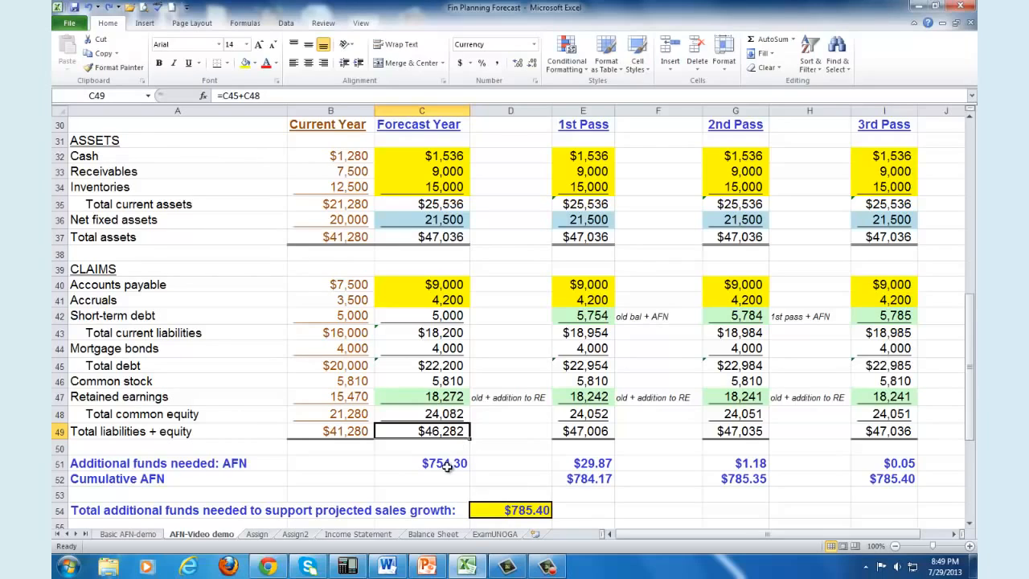
pyautogui.click(444, 465)
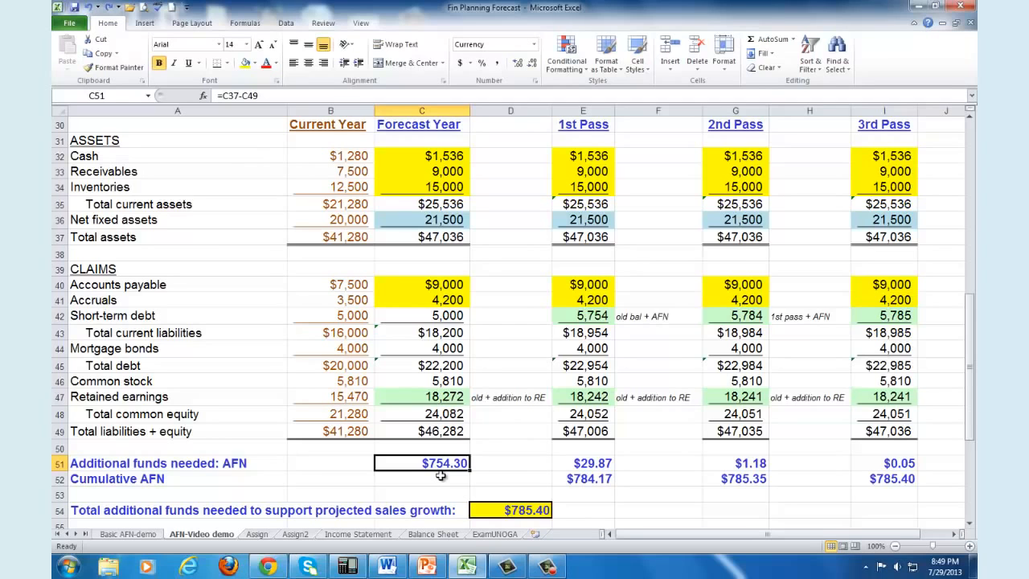
# Step: Examine the Source for additional funds and Interest rate on all debt assumptions in the input data
pyautogui.moveTo(969, 418); pyautogui.dragTo(974, 246)
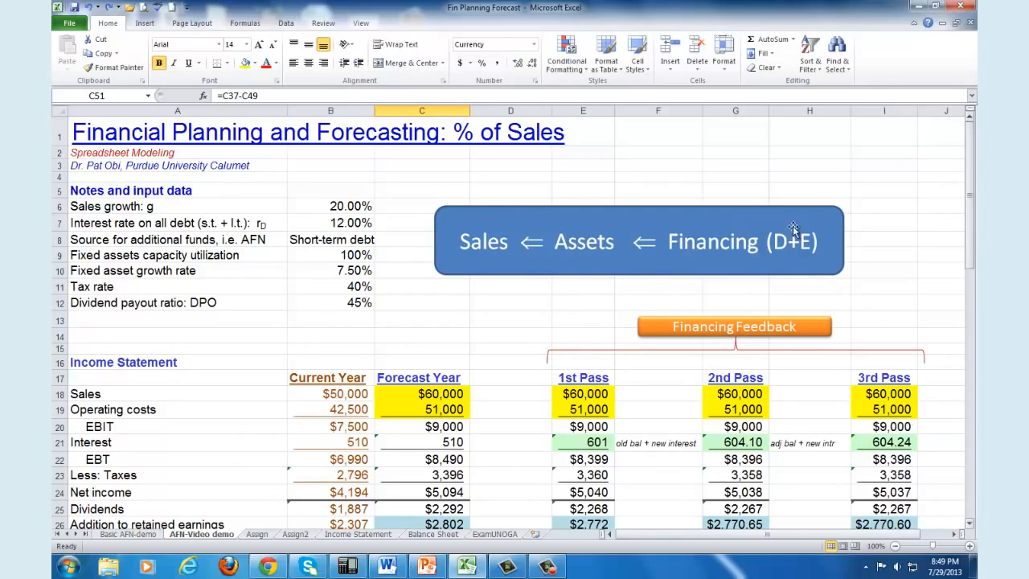
pyautogui.click(149, 241)
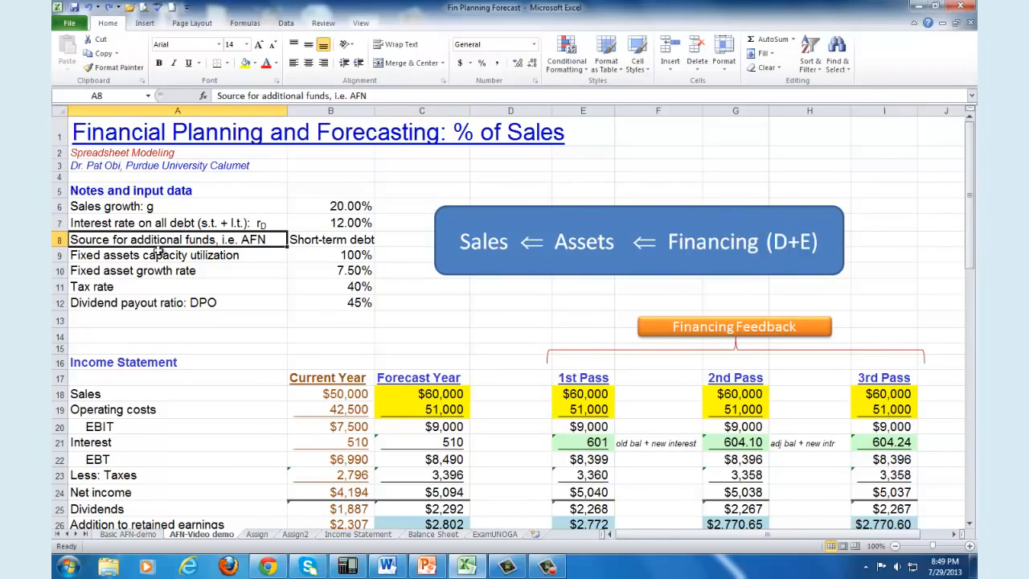
pyautogui.click(305, 241)
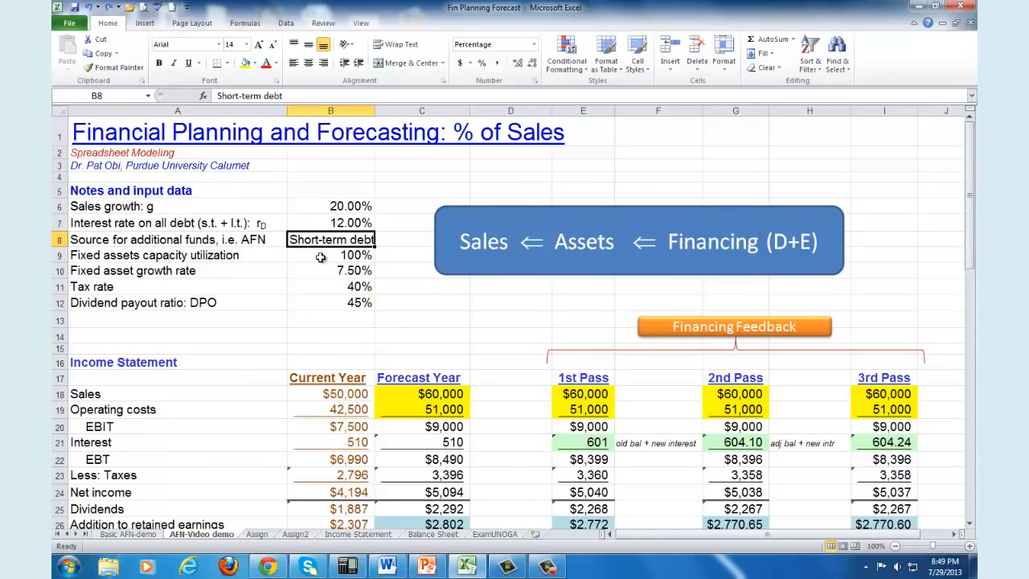
pyautogui.click(343, 226)
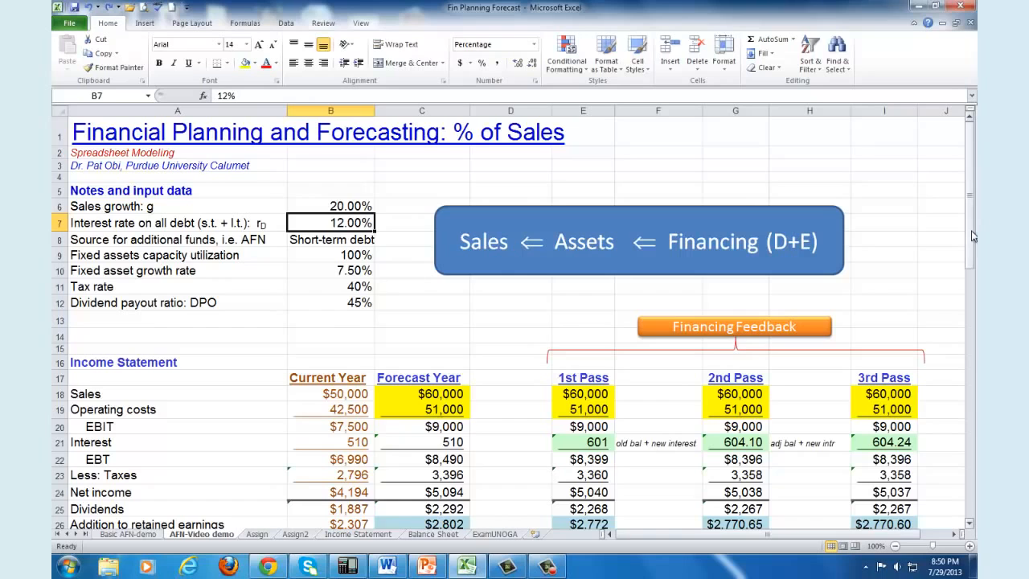
# Step: Examine the 1st Pass income statement and its Interest formula, along with the forecast-year AFN and Interest formulas
pyautogui.moveTo(972, 236); pyautogui.dragTo(971, 291)
pyautogui.moveTo(587, 250); pyautogui.dragTo(575, 377)
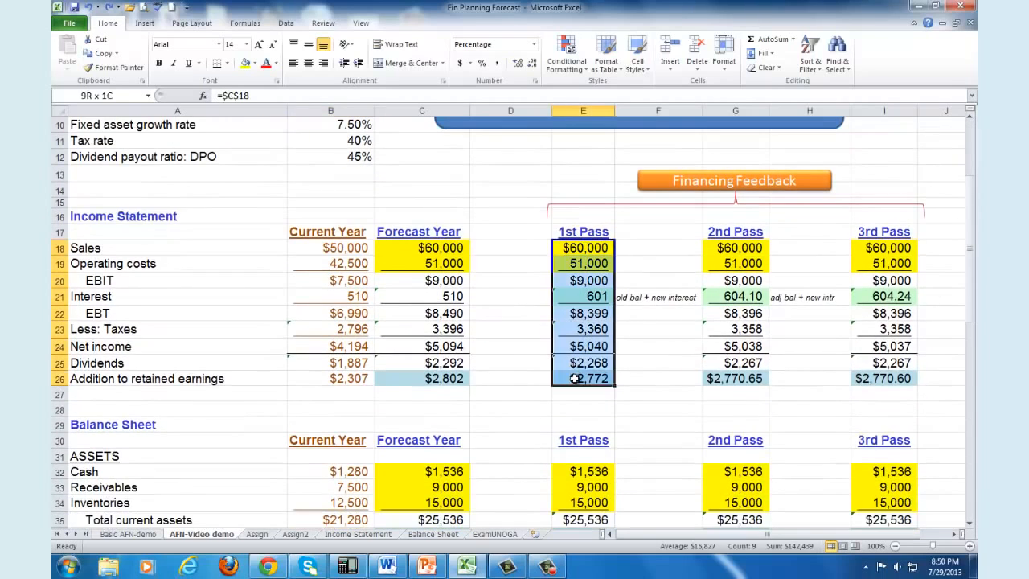
pyautogui.click(585, 298)
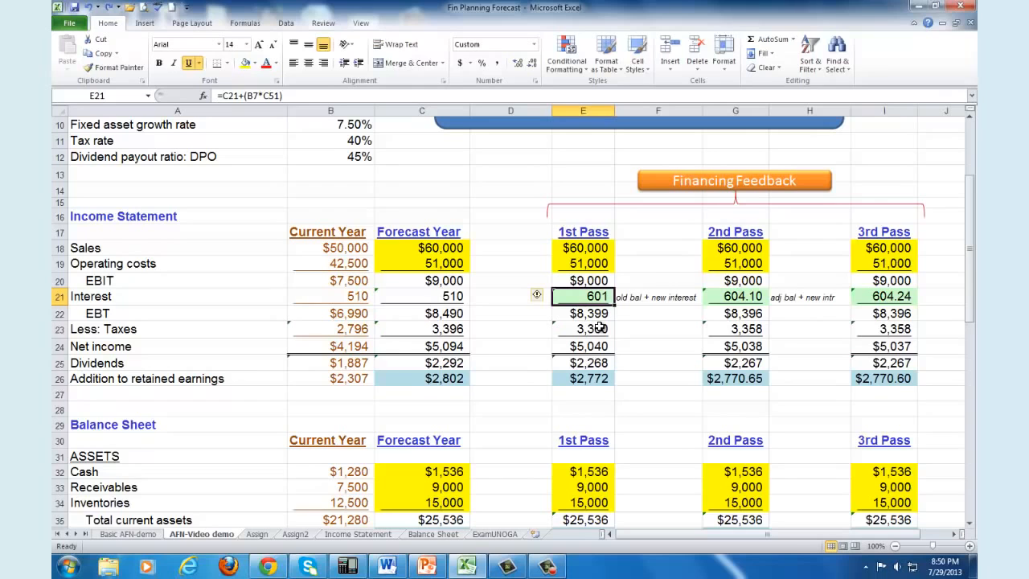
pyautogui.moveTo(970, 274); pyautogui.dragTo(974, 426)
pyautogui.click(436, 317)
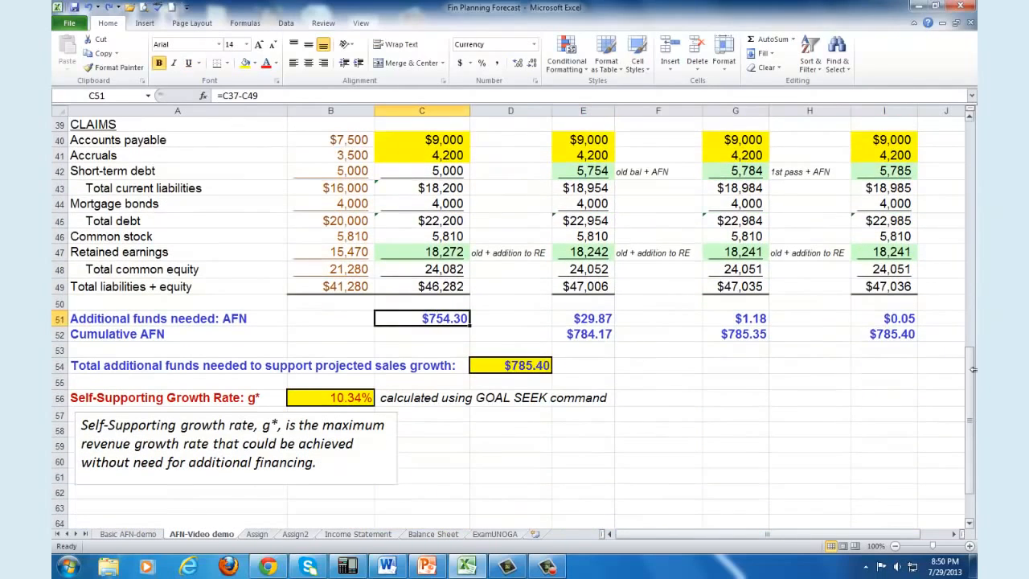
pyautogui.scroll(10, 973, 377)
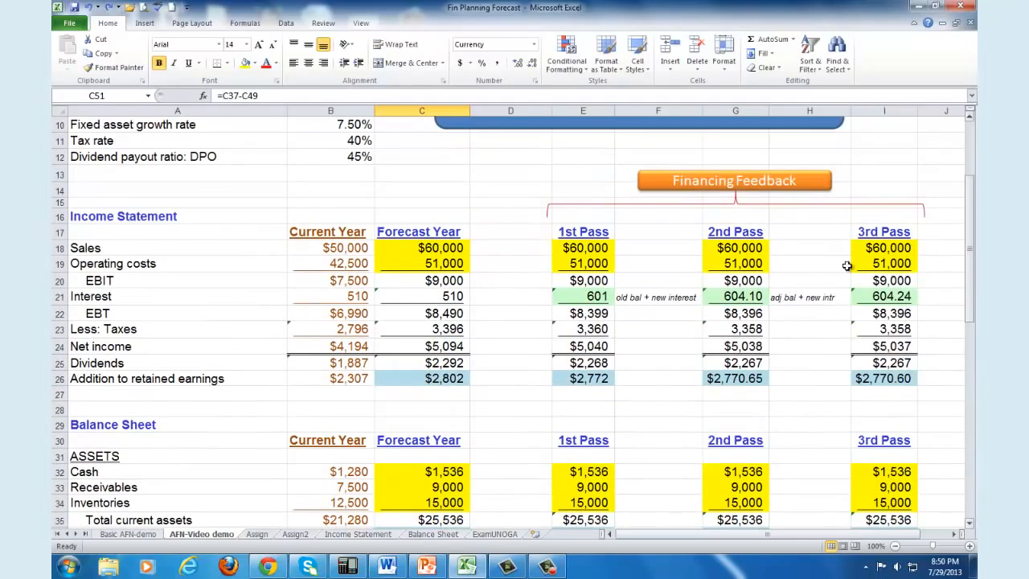
pyautogui.click(458, 299)
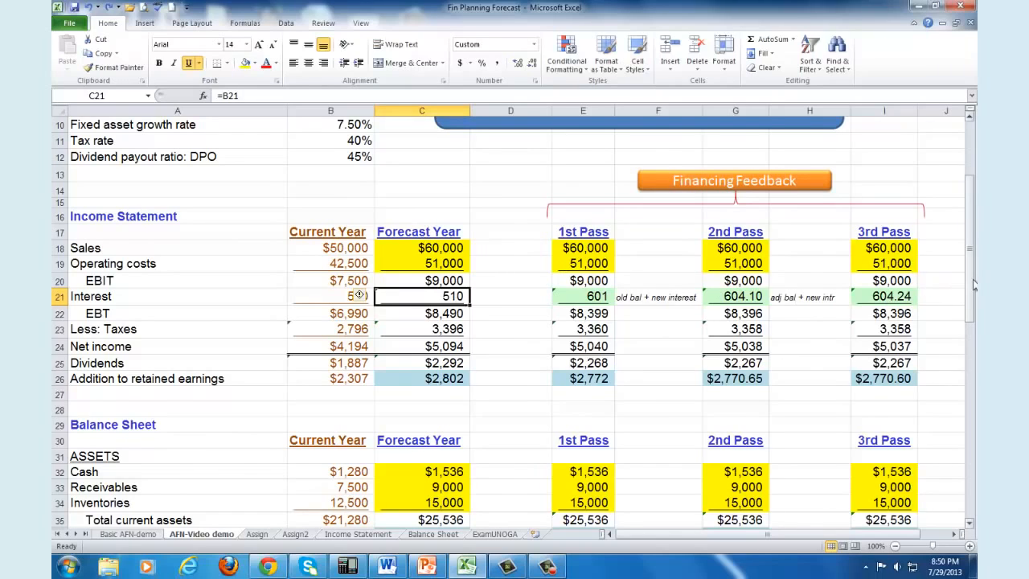
# Step: Clear the 1st Pass Interest cell E21 and rebuild it as forecast-year interest plus interest on the AFN: =C21+(B7*C51)
pyautogui.moveTo(970, 279); pyautogui.dragTo(975, 255)
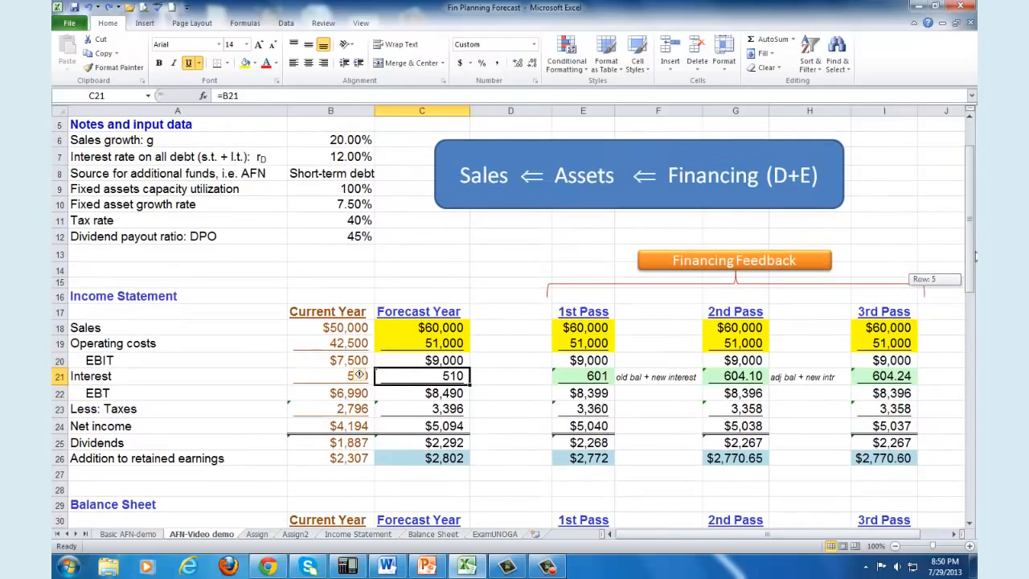
pyautogui.click(600, 372)
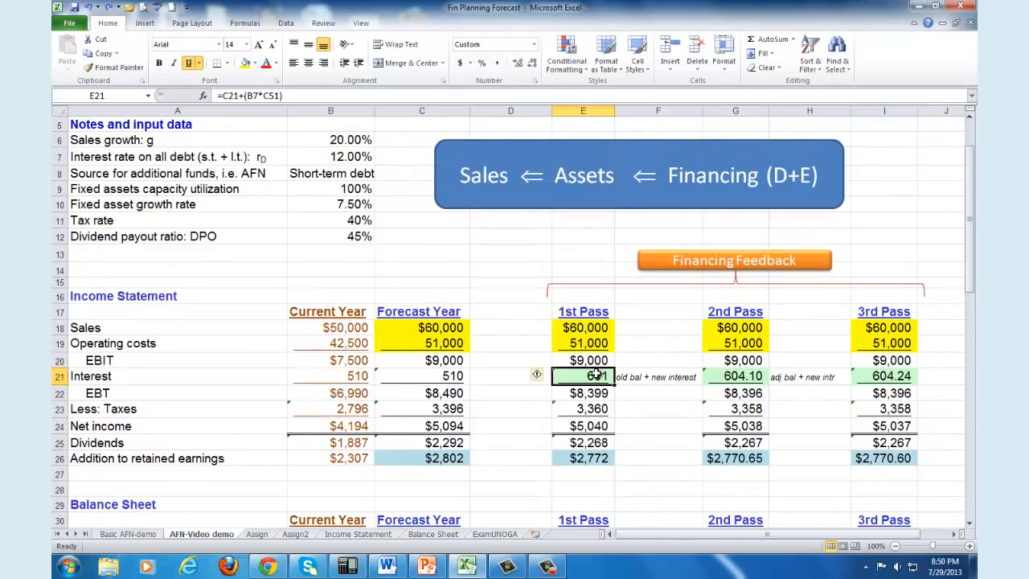
pyautogui.press('Delete')
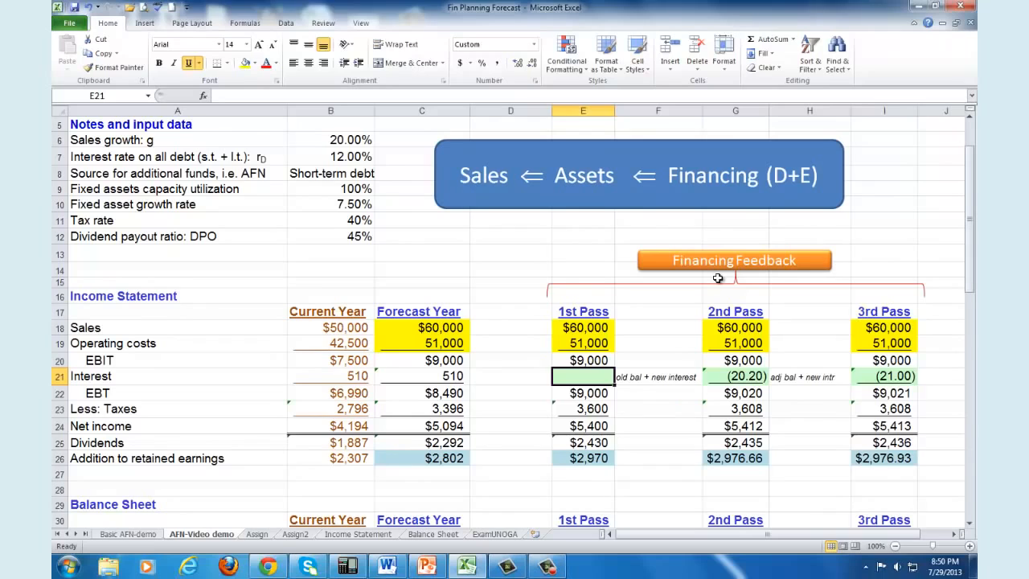
pyautogui.write('=')
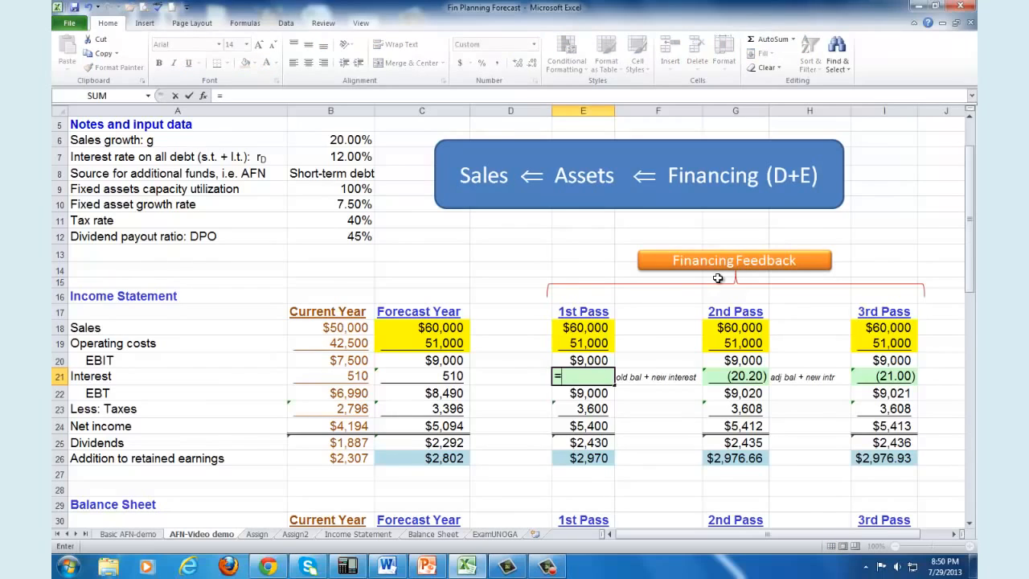
pyautogui.click(458, 376)
pyautogui.write('+(')
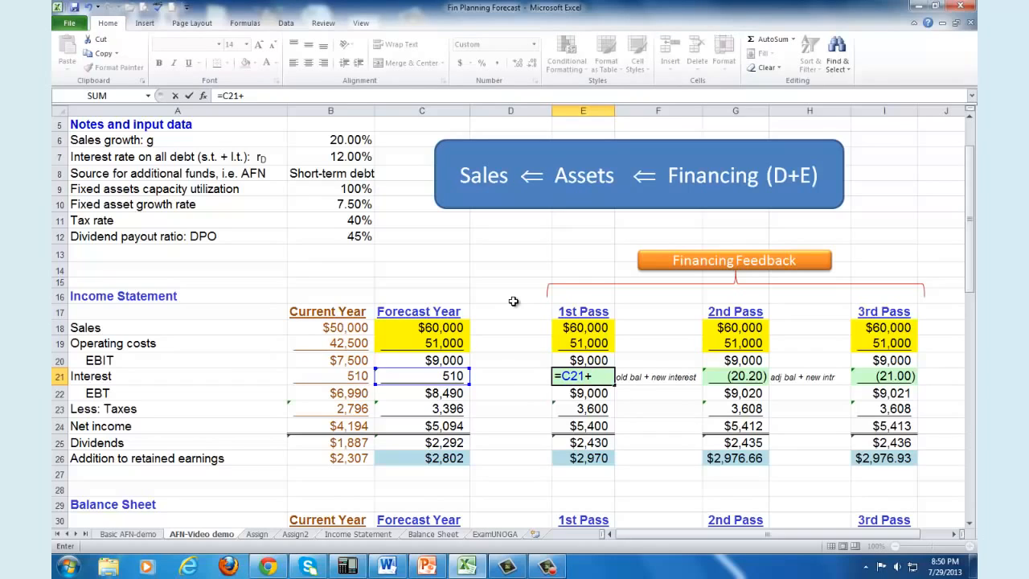
pyautogui.click(362, 157)
pyautogui.write('*')
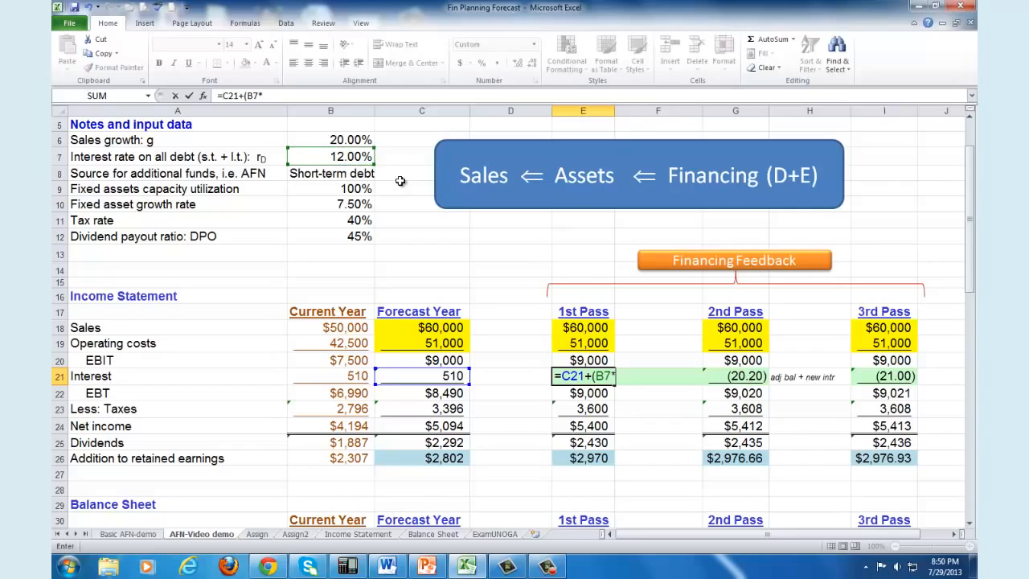
pyautogui.moveTo(973, 268); pyautogui.dragTo(974, 414)
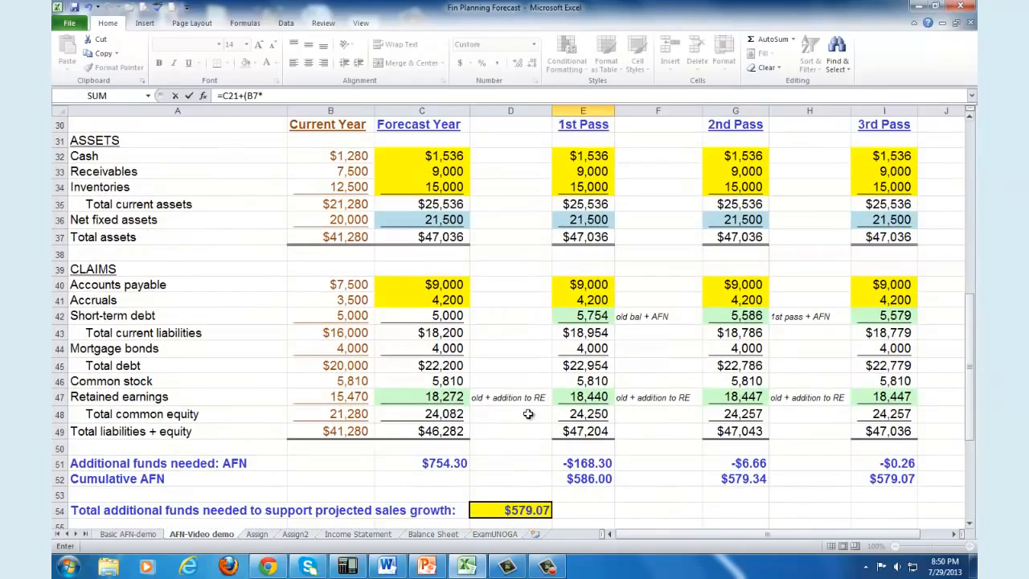
pyautogui.click(447, 463)
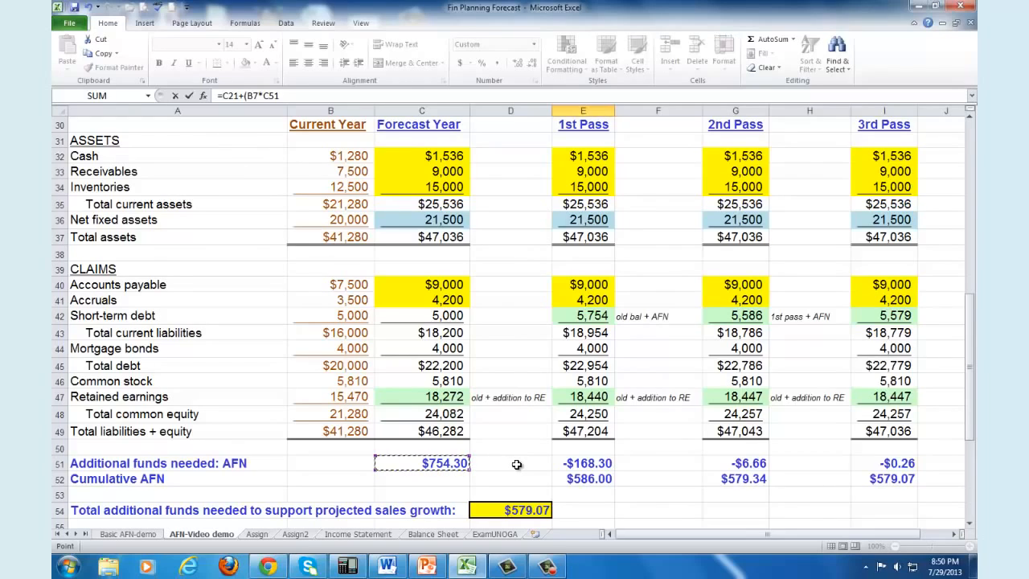
pyautogui.write(')')
pyautogui.press('Return')
# Step: Examine the 1st Pass Interest, Net income and Addition to retained earnings formulas, along with the 1st Pass assets and Accounts payable
pyautogui.scroll(4, 562, 418)
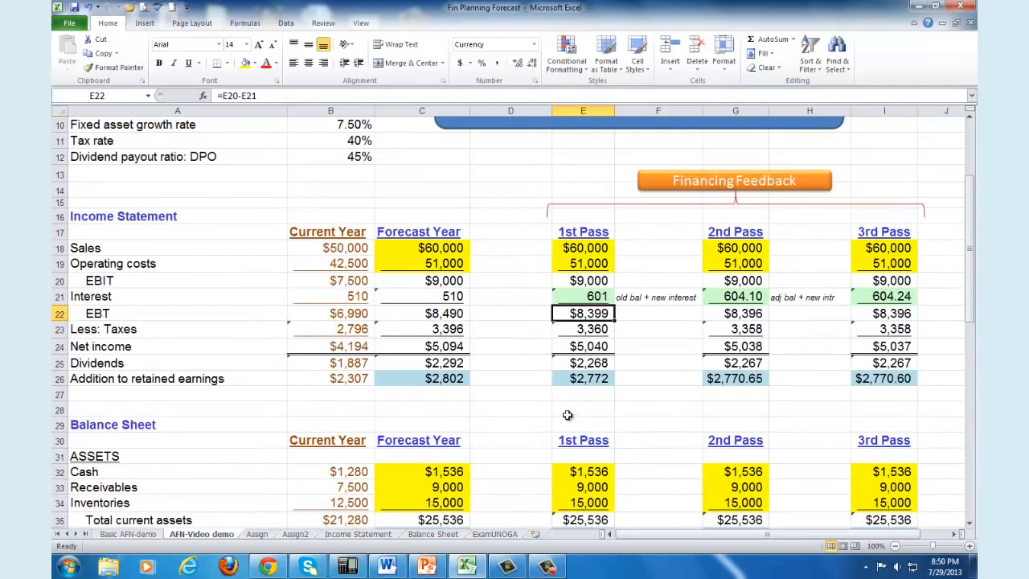
pyautogui.click(604, 298)
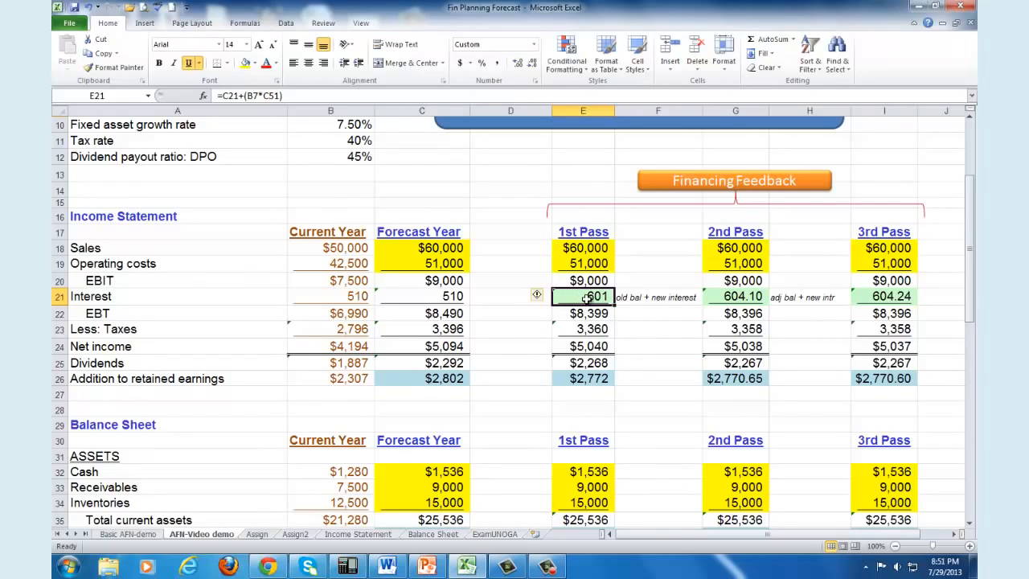
pyautogui.click(594, 349)
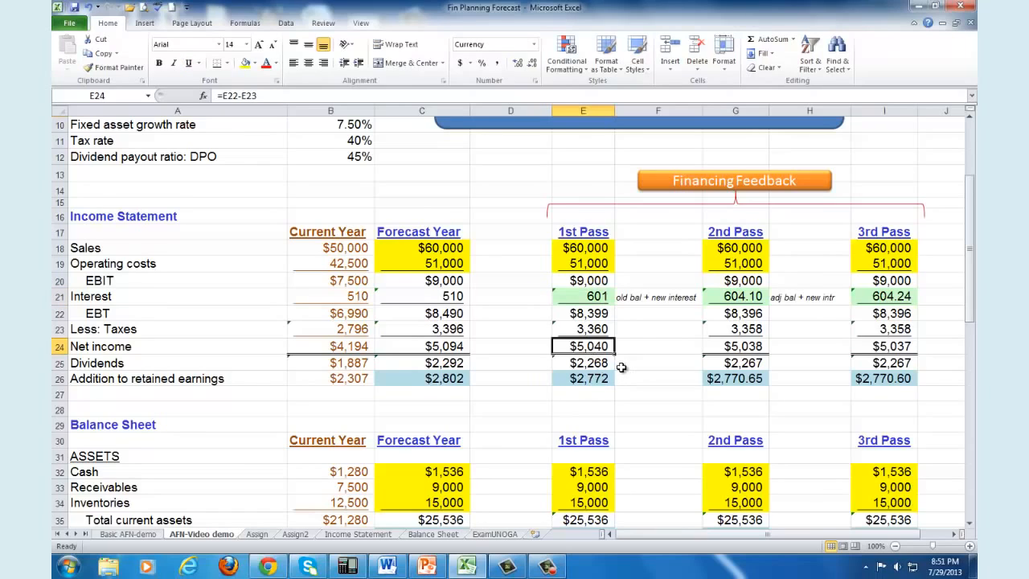
pyautogui.click(600, 377)
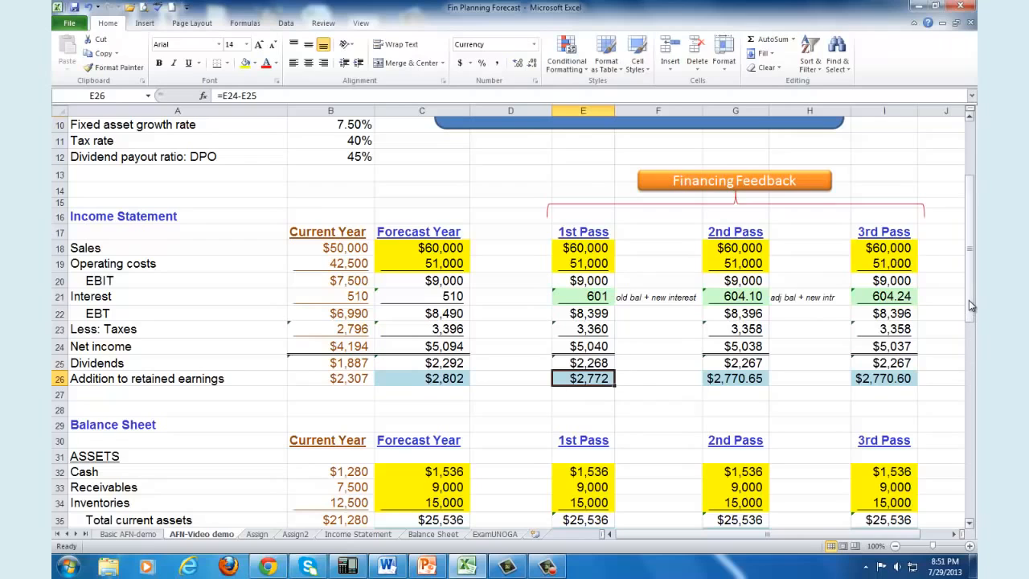
pyautogui.moveTo(969, 300); pyautogui.dragTo(975, 416)
pyautogui.click(592, 159)
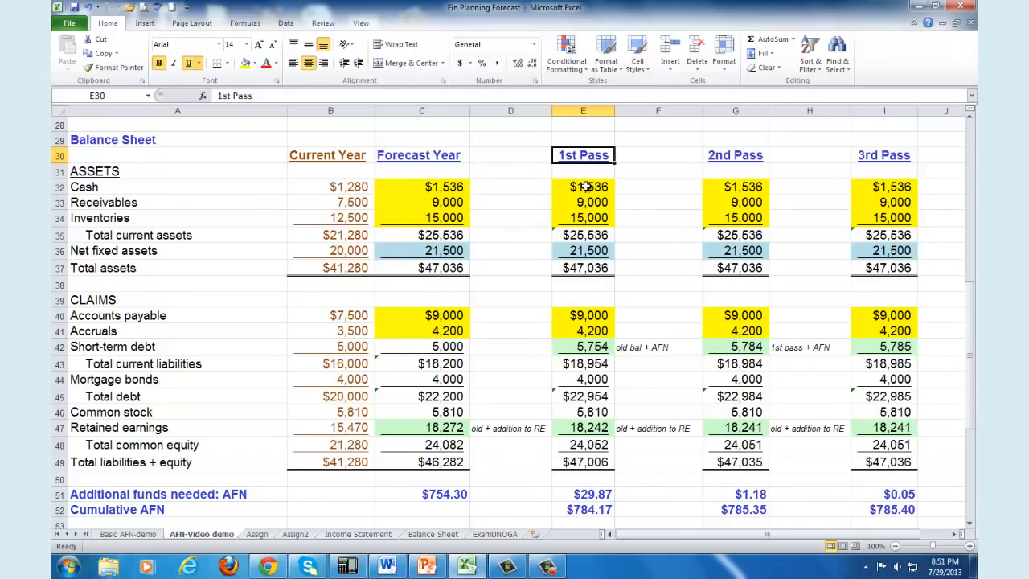
pyautogui.moveTo(585, 185); pyautogui.dragTo(580, 267)
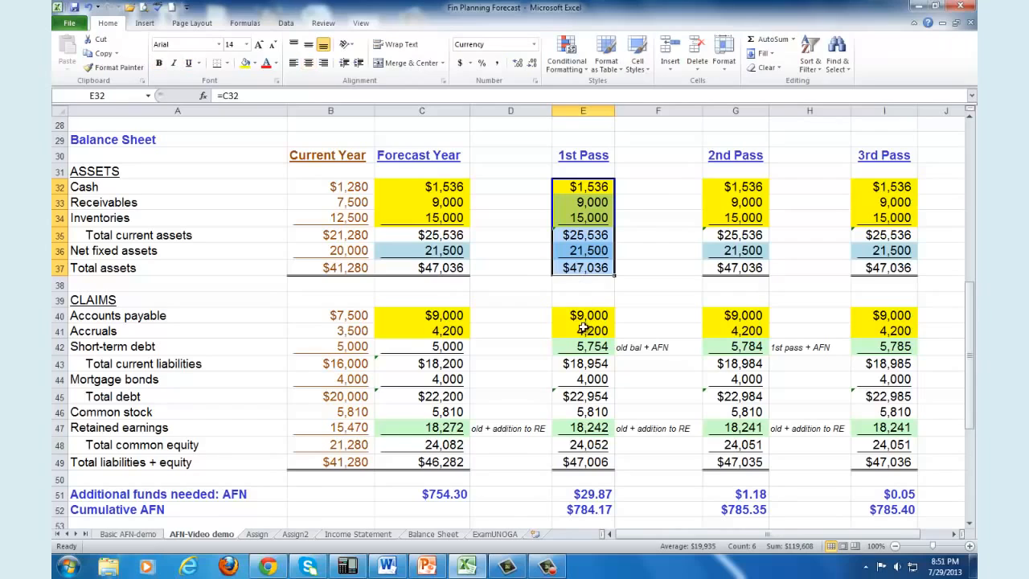
pyautogui.click(587, 316)
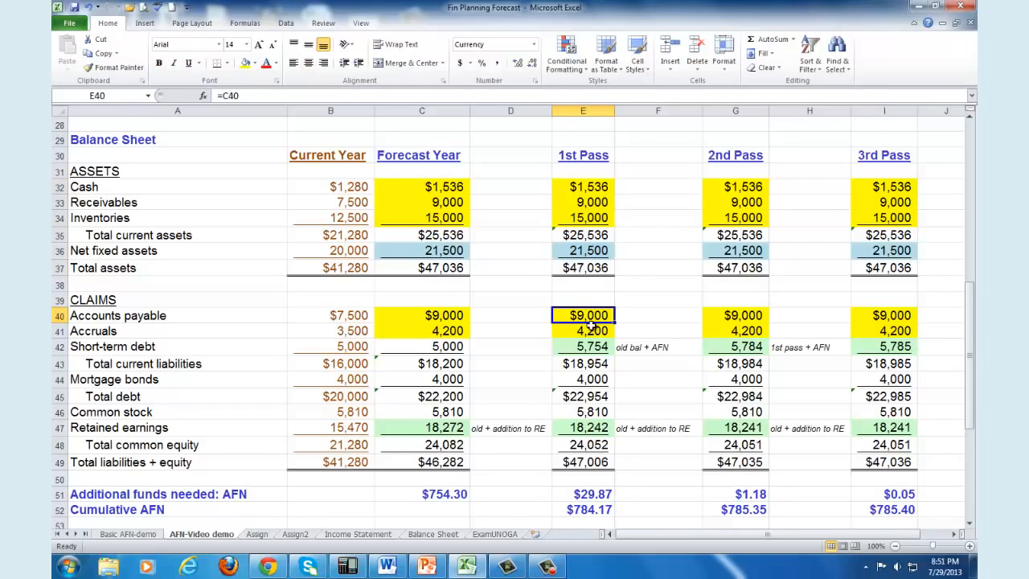
# Step: Clear the 1st Pass Short-term debt cell E42 and rebuild it as the forecast-year balance plus AFN: =C42+C51
pyautogui.click(61, 346)
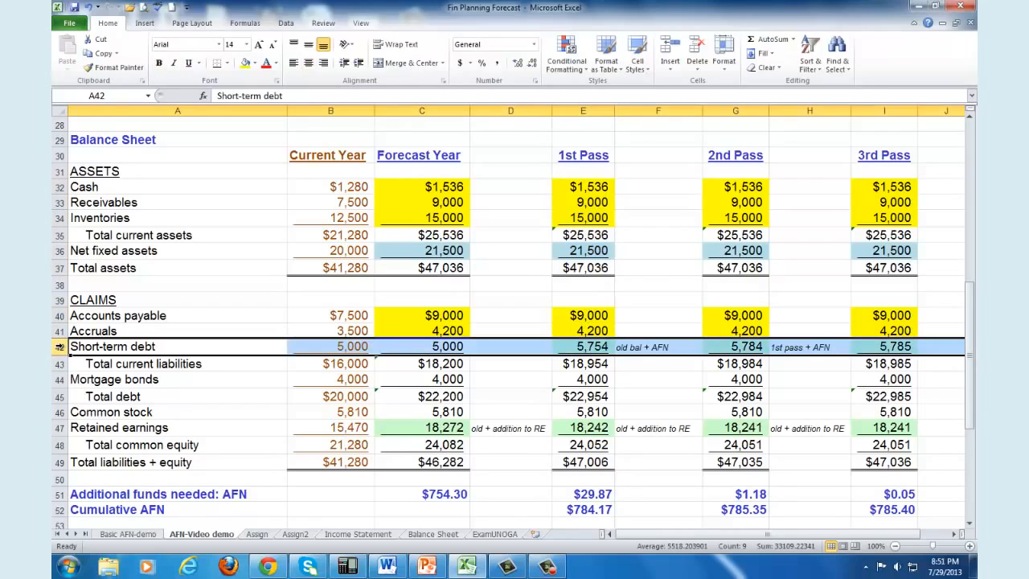
pyautogui.click(591, 346)
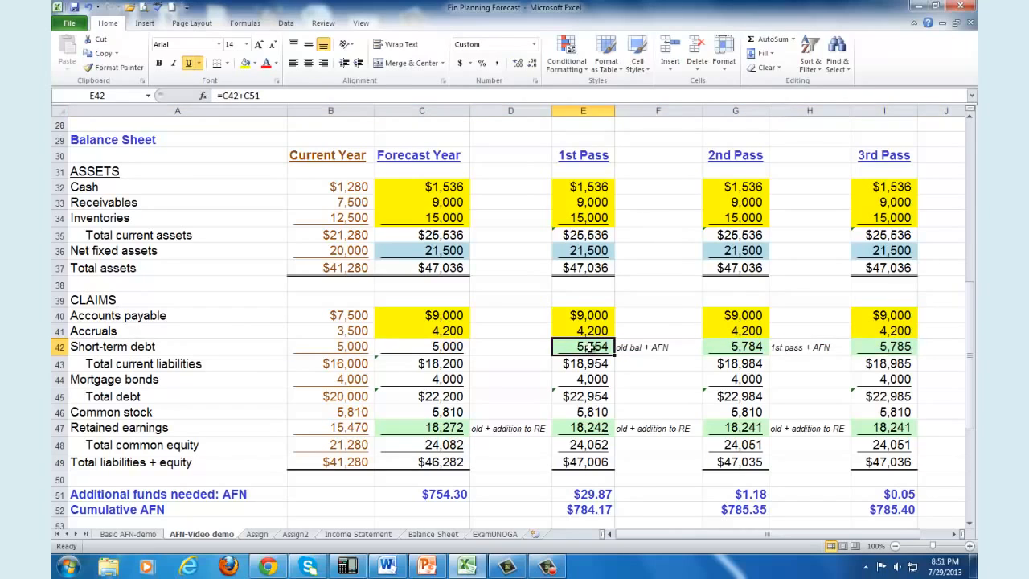
pyautogui.press('Delete')
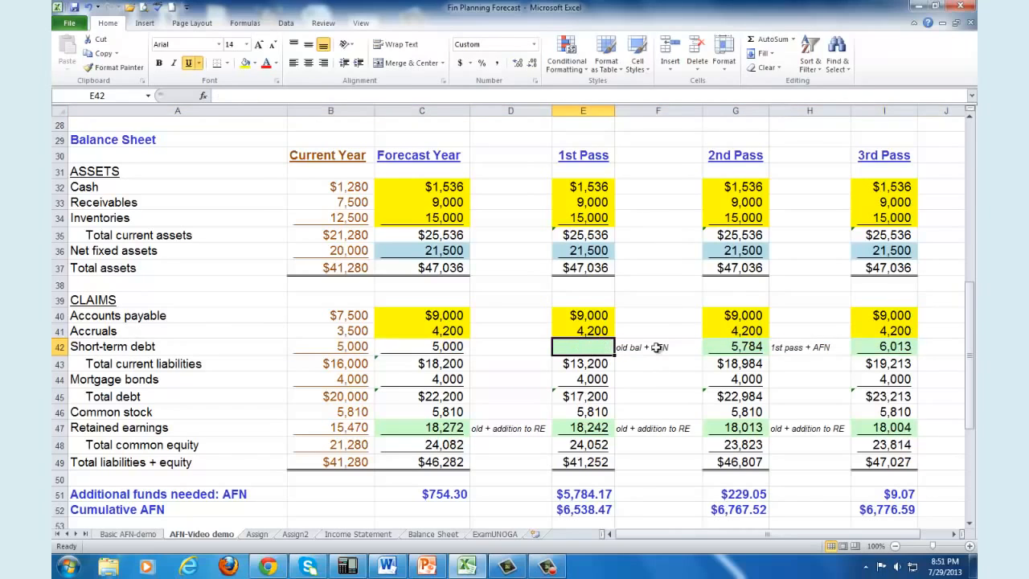
pyautogui.write('=')
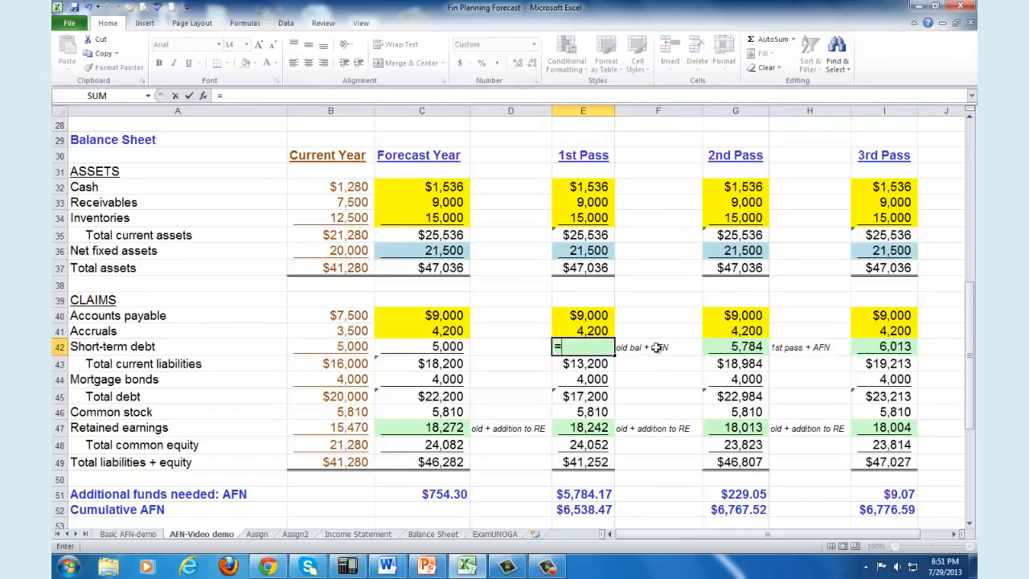
pyautogui.click(450, 347)
pyautogui.write('+')
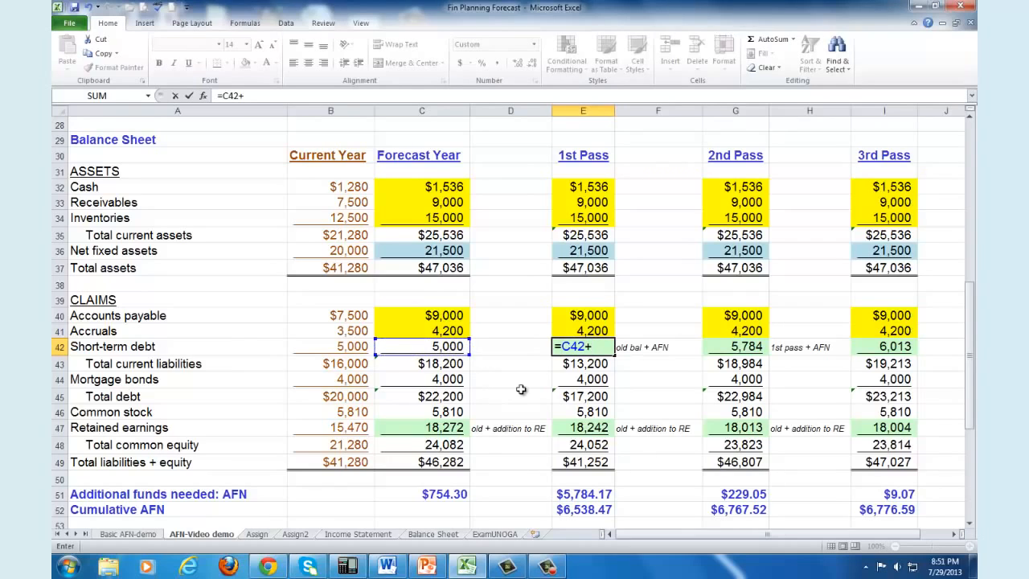
pyautogui.click(456, 493)
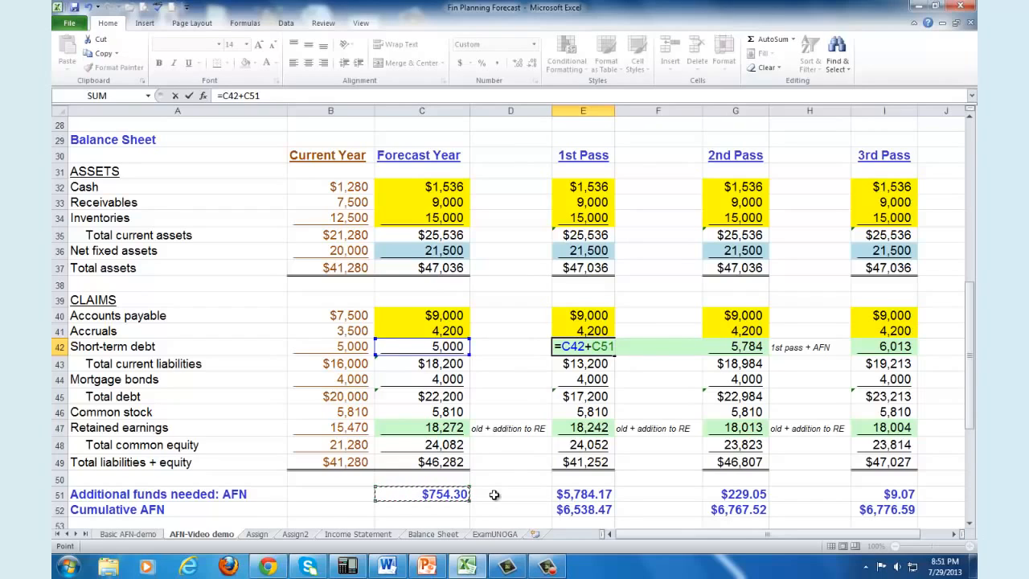
pyautogui.press('Return')
pyautogui.press('Up')
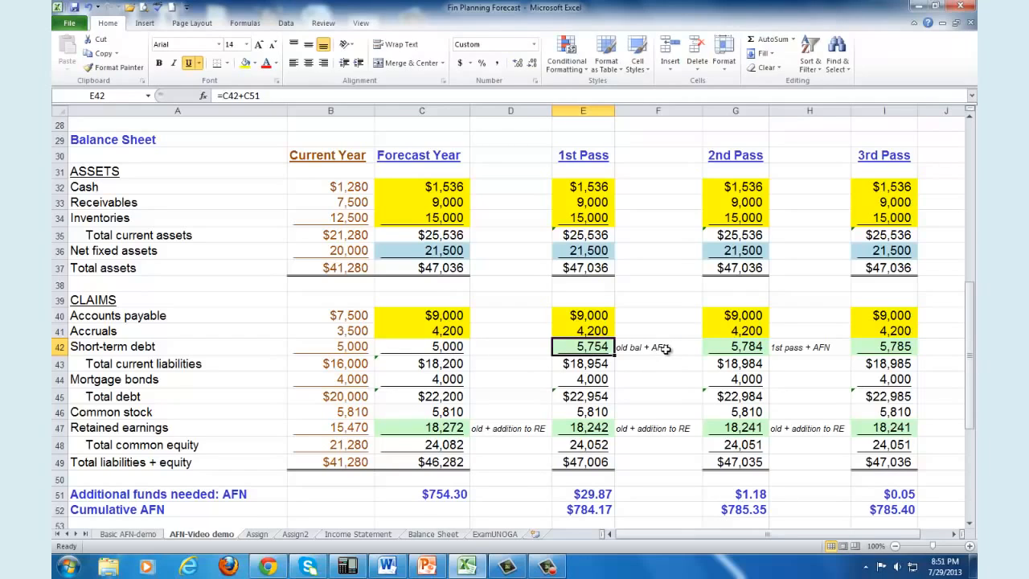
# Step: Clear the 1st Pass Retained earnings cell E47 and rebuild it as the current-year balance plus 1st Pass addition to retained earnings: =B47+E26
pyautogui.moveTo(969, 335); pyautogui.dragTo(972, 336)
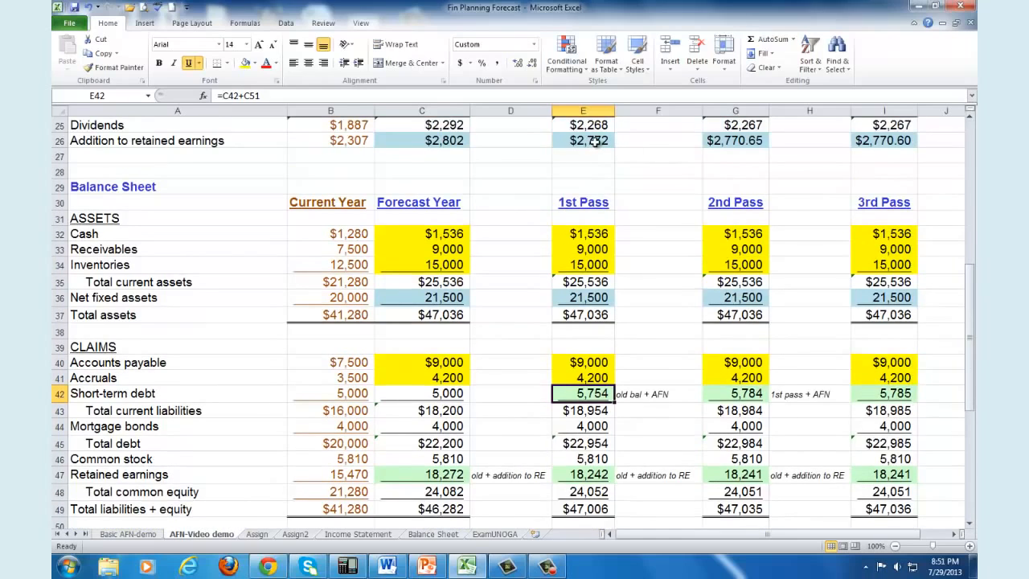
pyautogui.click(597, 478)
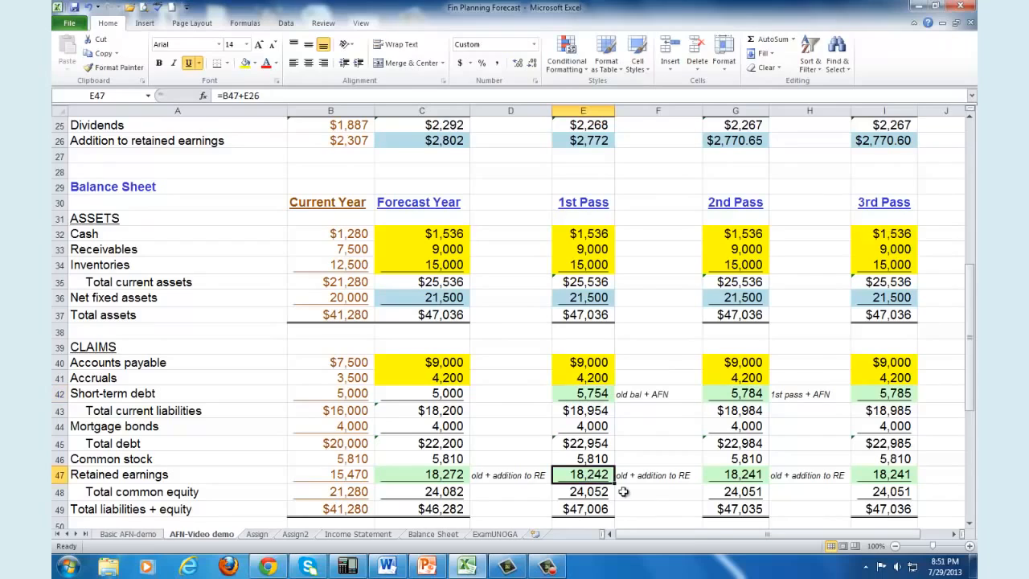
pyautogui.press('Delete')
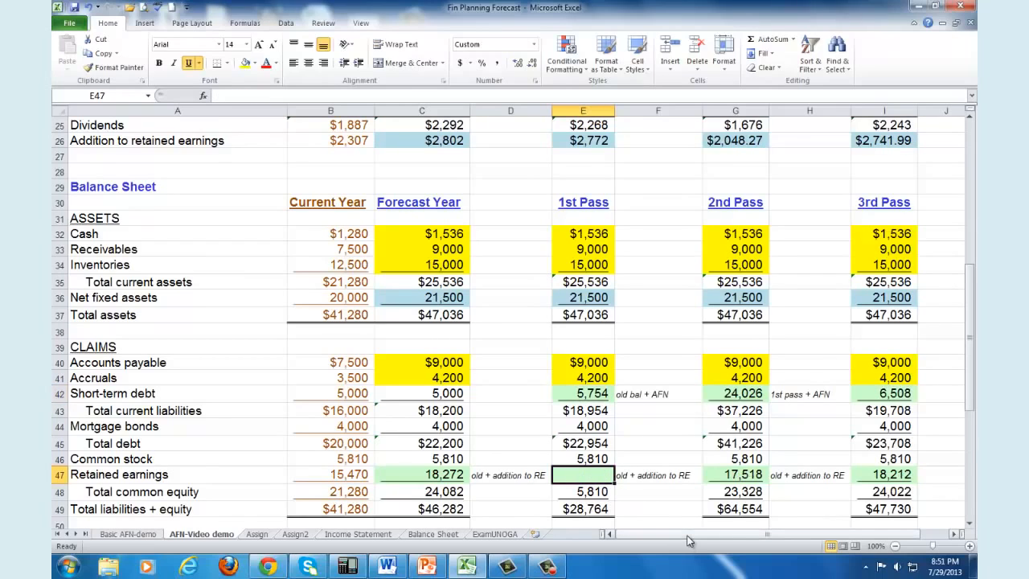
pyautogui.write('=')
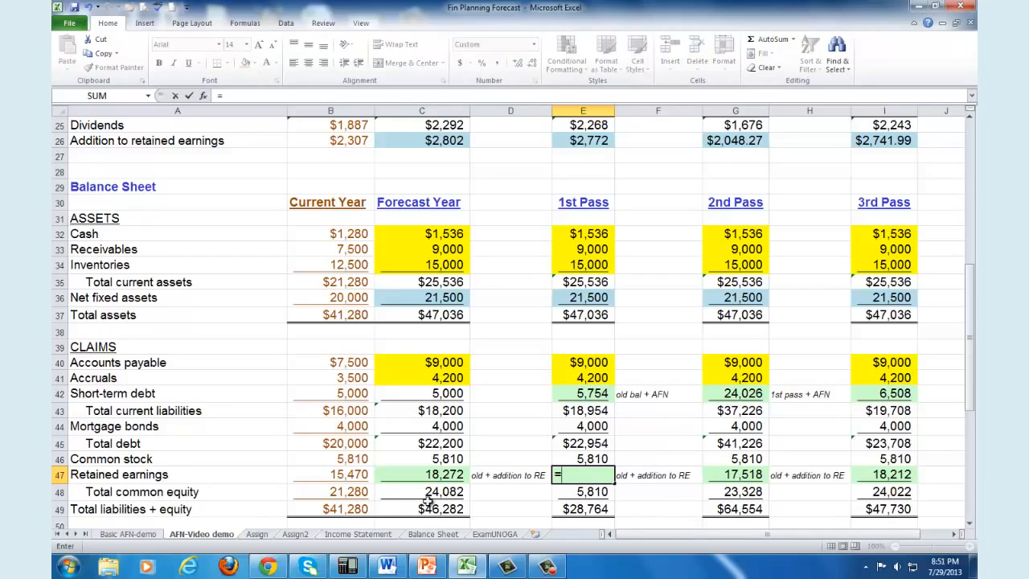
pyautogui.click(350, 476)
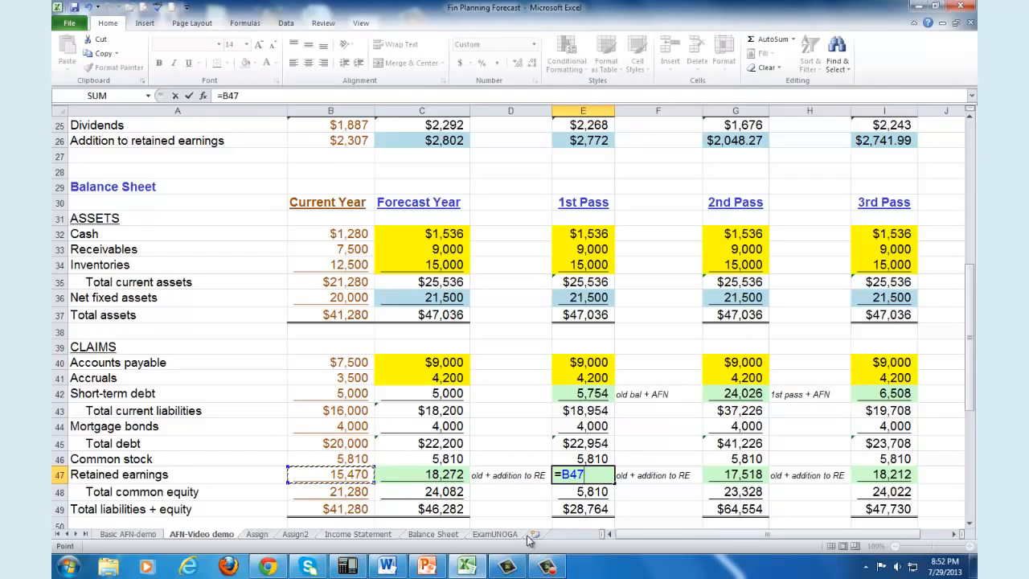
pyautogui.write('+')
pyautogui.click(595, 142)
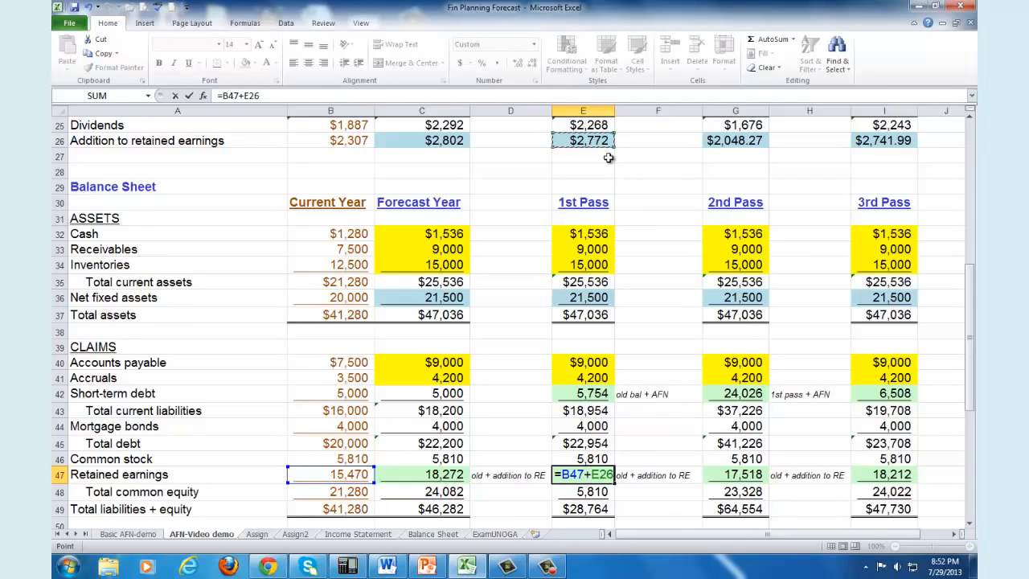
pyautogui.press('Return')
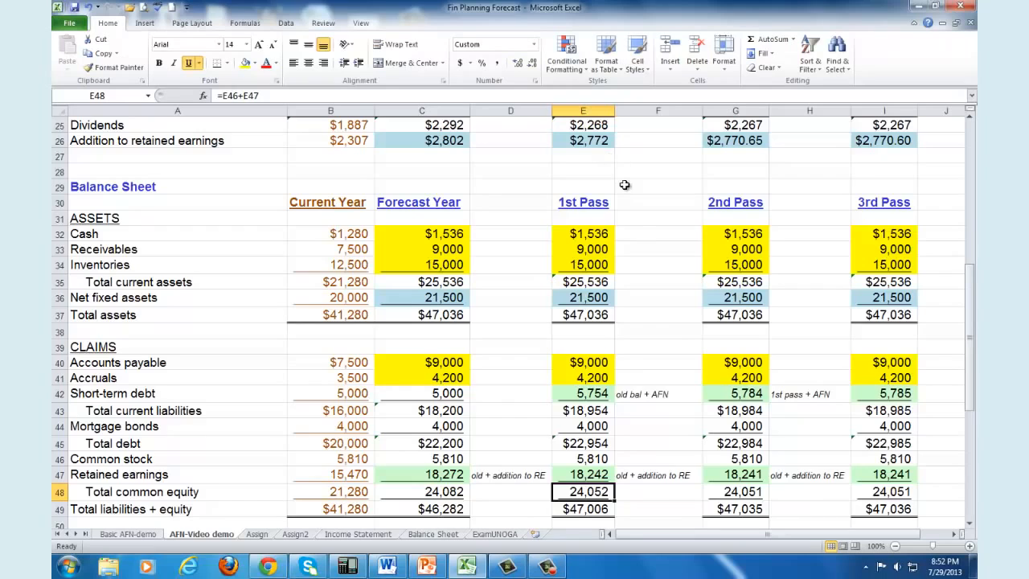
# Step: Compare 1st Pass Total assets with Total liabilities + equity and inspect the 1st Pass Additional funds needed formula in E51
pyautogui.scroll(-2, 635, 245)
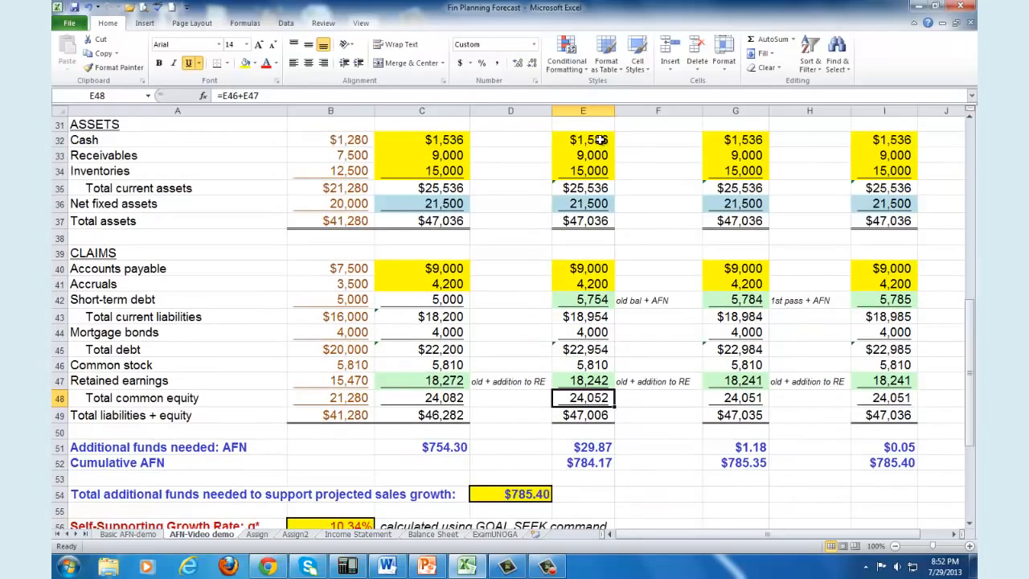
pyautogui.moveTo(599, 138); pyautogui.dragTo(594, 170)
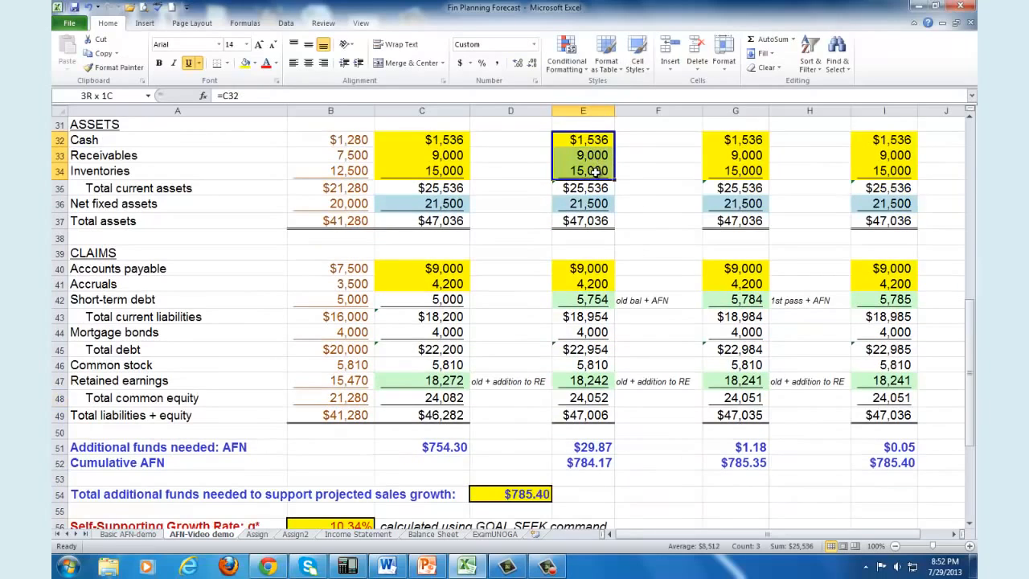
pyautogui.click(587, 220)
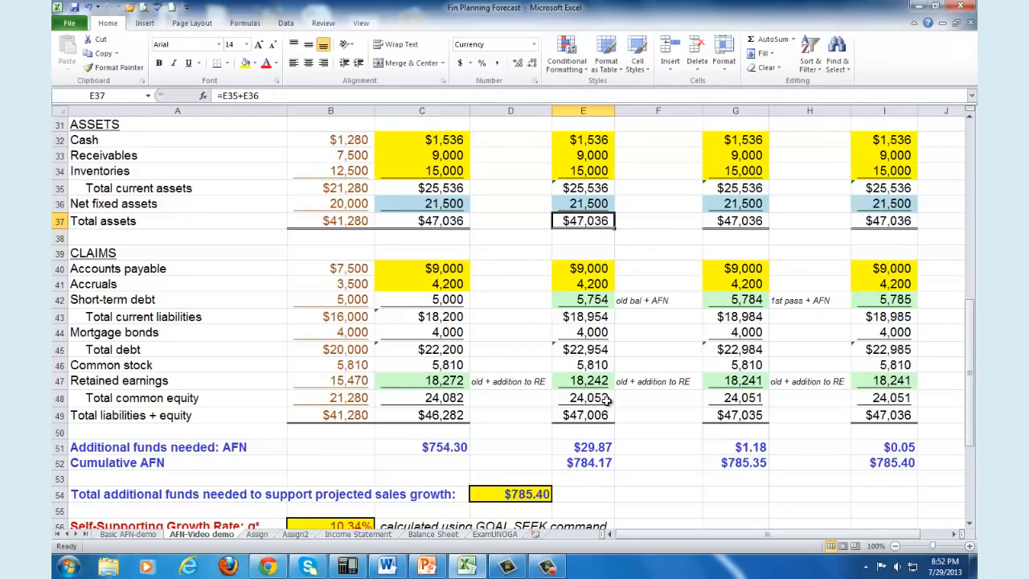
pyautogui.click(589, 416)
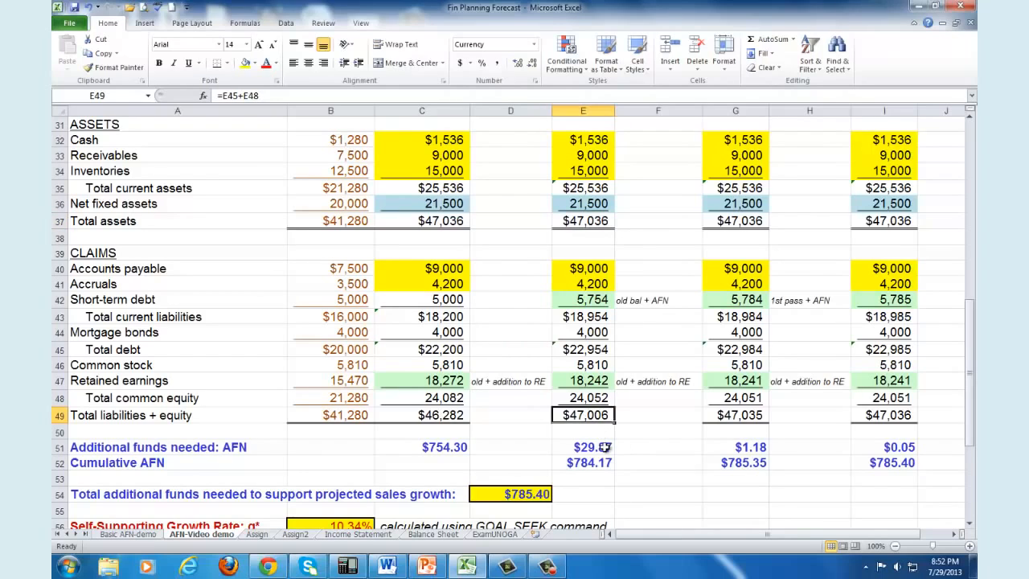
pyautogui.click(602, 448)
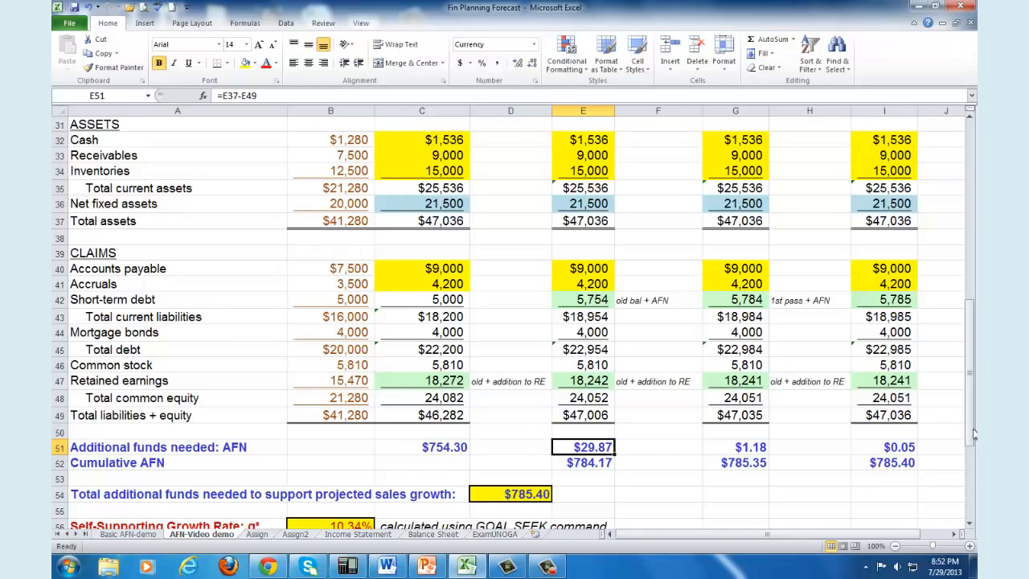
pyautogui.moveTo(973, 438); pyautogui.dragTo(975, 308)
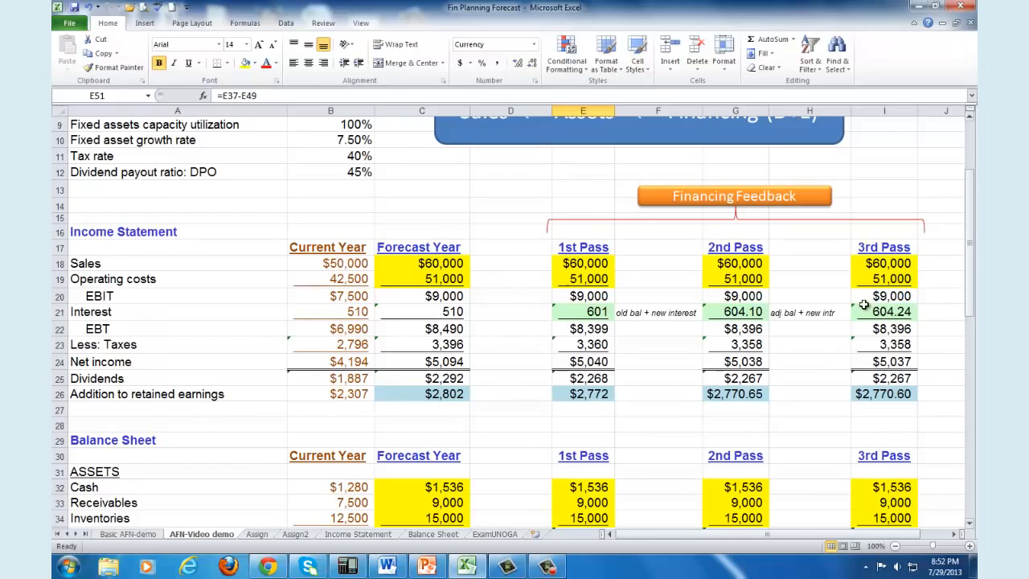
# Step: Compare the 2nd Pass Interest formula in G21 with the 1st Pass Interest in E21 and the 1st Pass AFN in E51
pyautogui.click(756, 312)
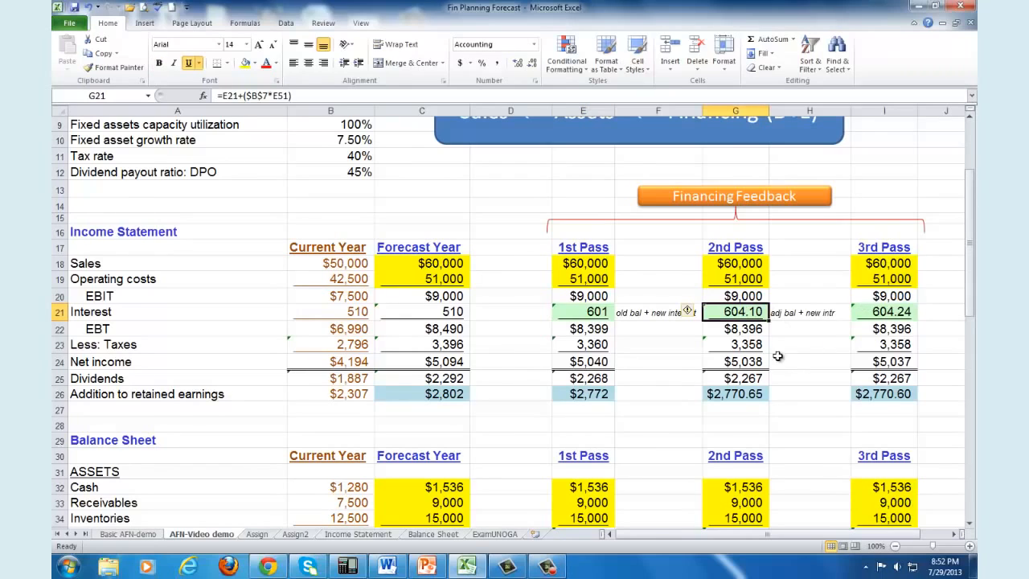
pyautogui.click(594, 312)
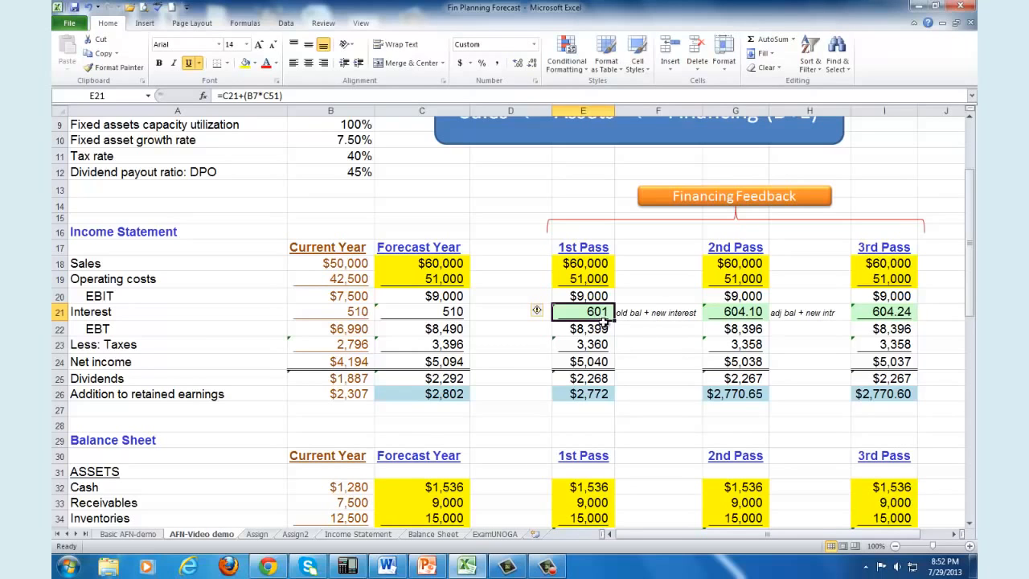
pyautogui.moveTo(971, 299); pyautogui.dragTo(968, 323)
pyautogui.click(599, 431)
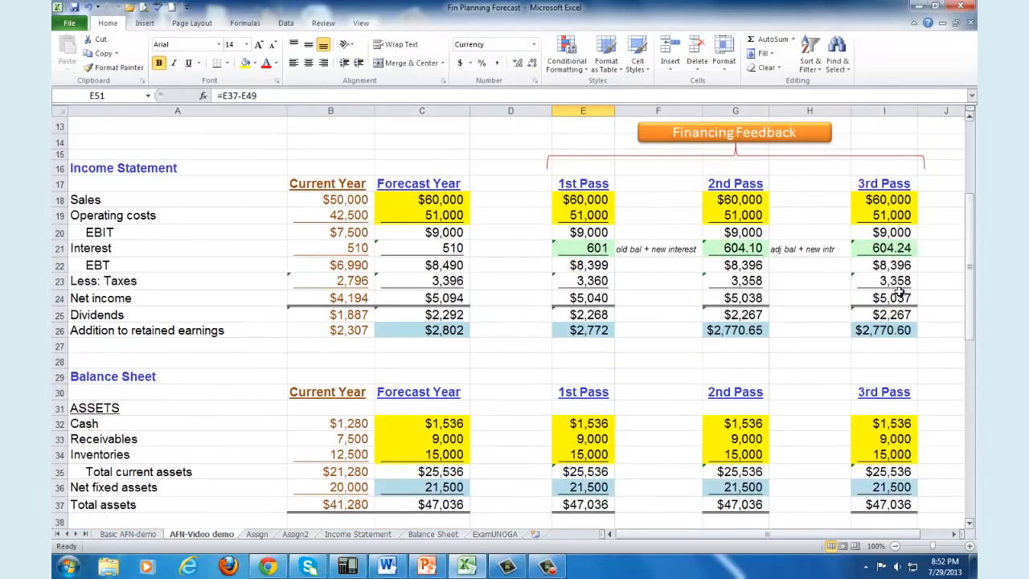
pyautogui.click(749, 249)
pyautogui.scroll(2, 396, 147)
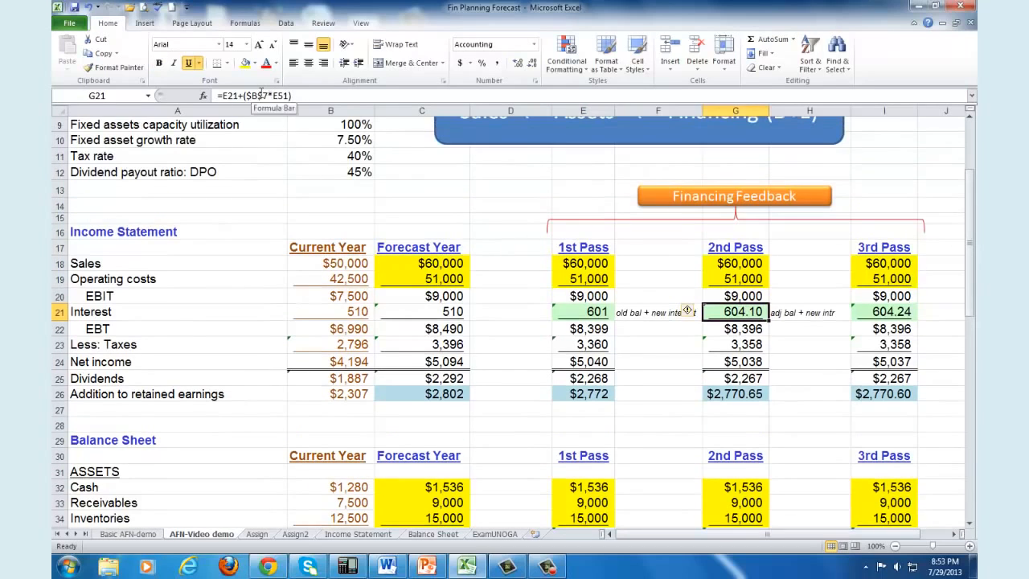
# Step: Trace the 2nd Pass Interest formula's references to E21, B7 and E51, and inspect the 2nd Pass Addition to retained earnings in G26
pyautogui.press('F2')
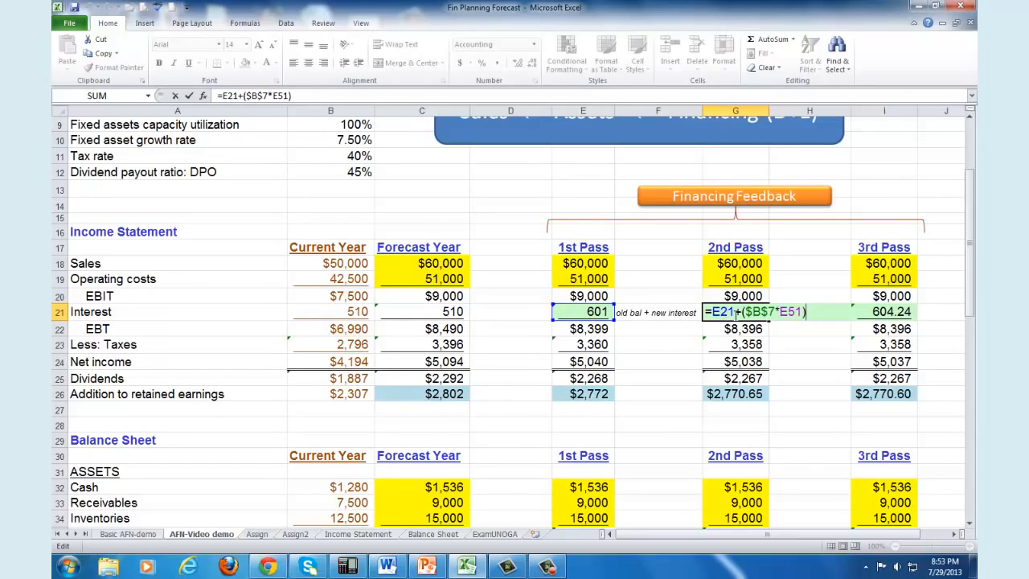
pyautogui.moveTo(970, 311); pyautogui.dragTo(970, 291)
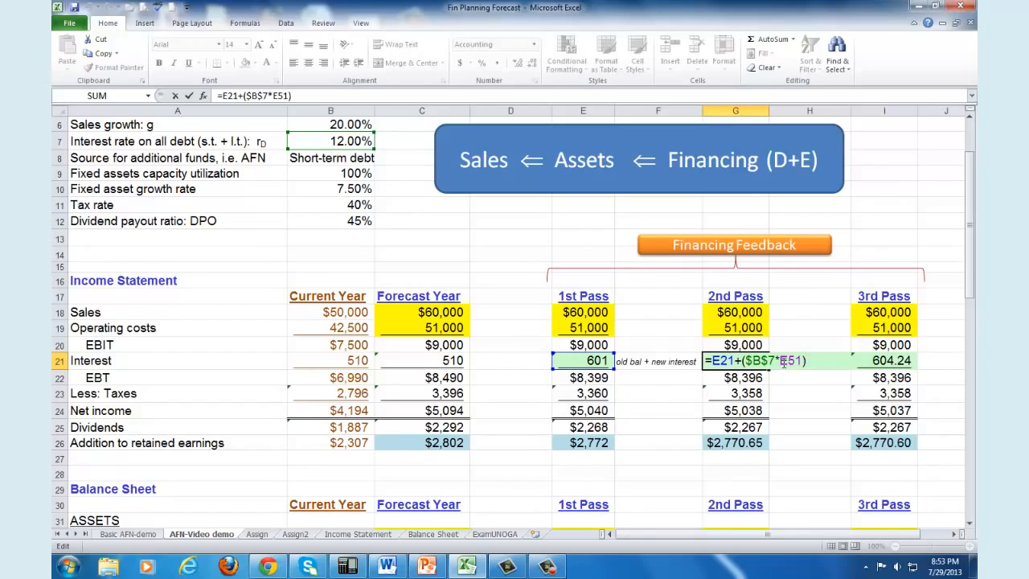
pyautogui.moveTo(972, 291); pyautogui.dragTo(974, 431)
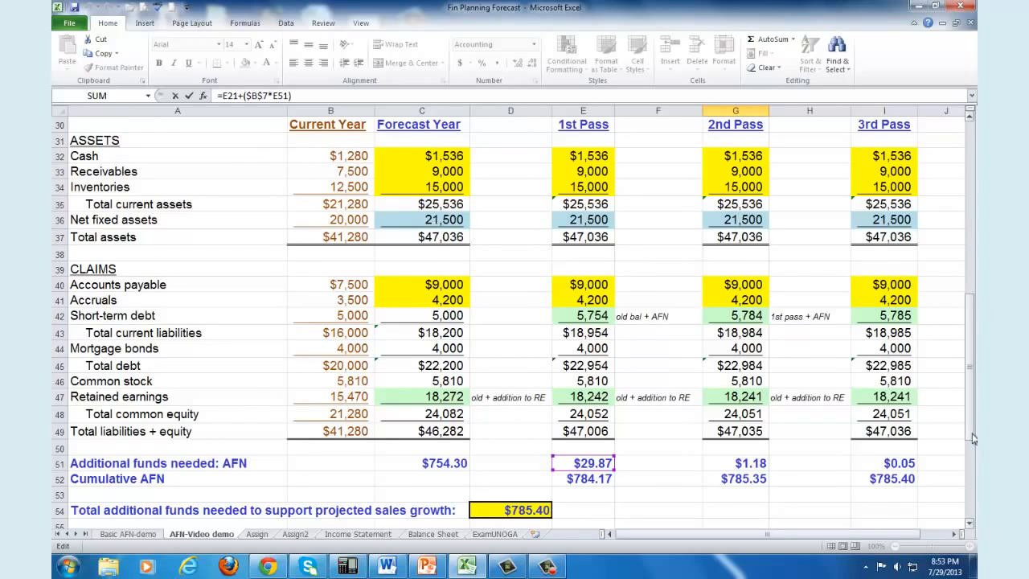
pyautogui.moveTo(973, 439); pyautogui.dragTo(974, 332)
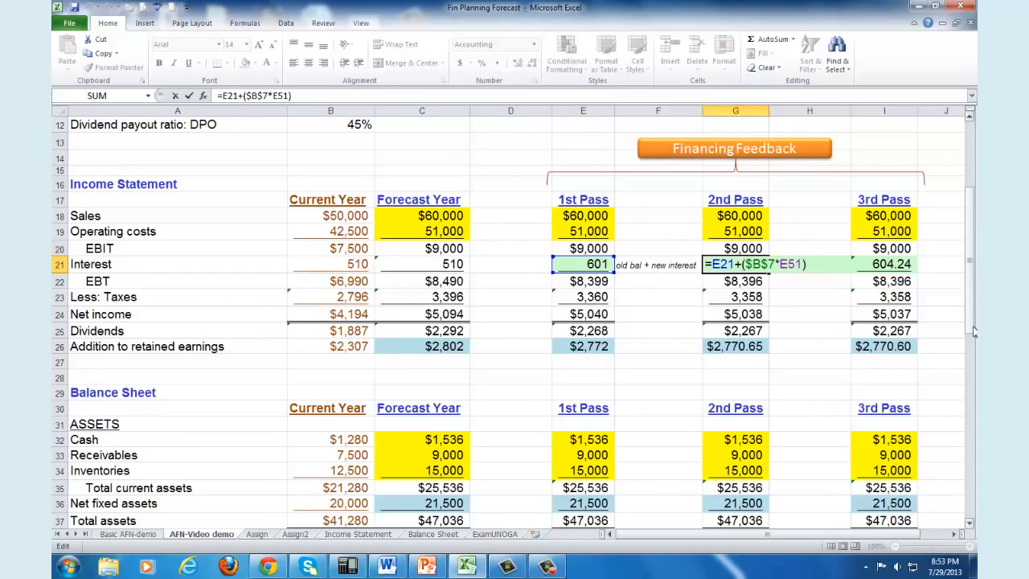
pyautogui.hotkey('ctrl', 'Return')
pyautogui.click(785, 347)
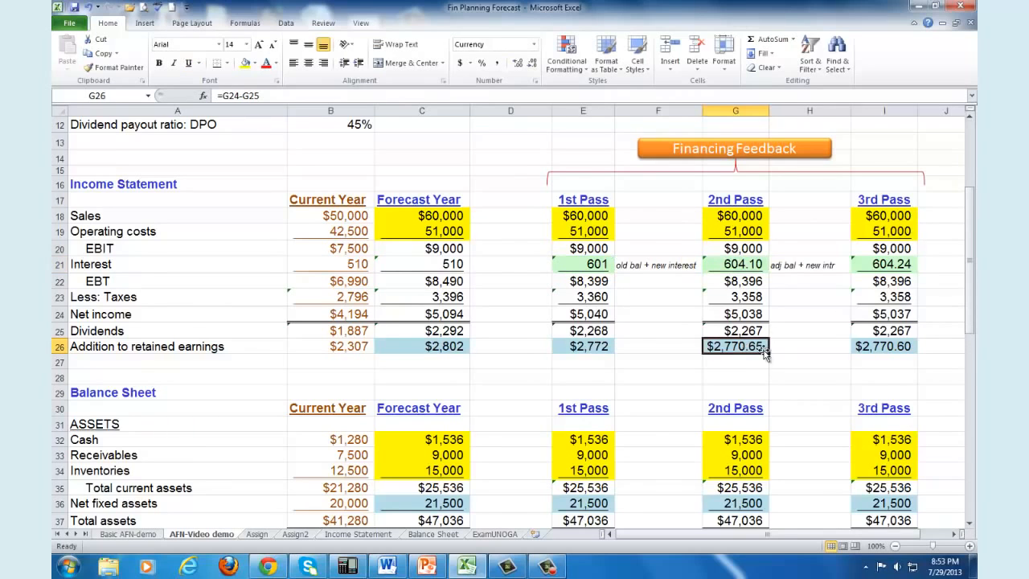
# Step: Clear the 2nd Pass Short-term debt cell G42
pyautogui.moveTo(970, 250); pyautogui.dragTo(976, 345)
pyautogui.click(750, 348)
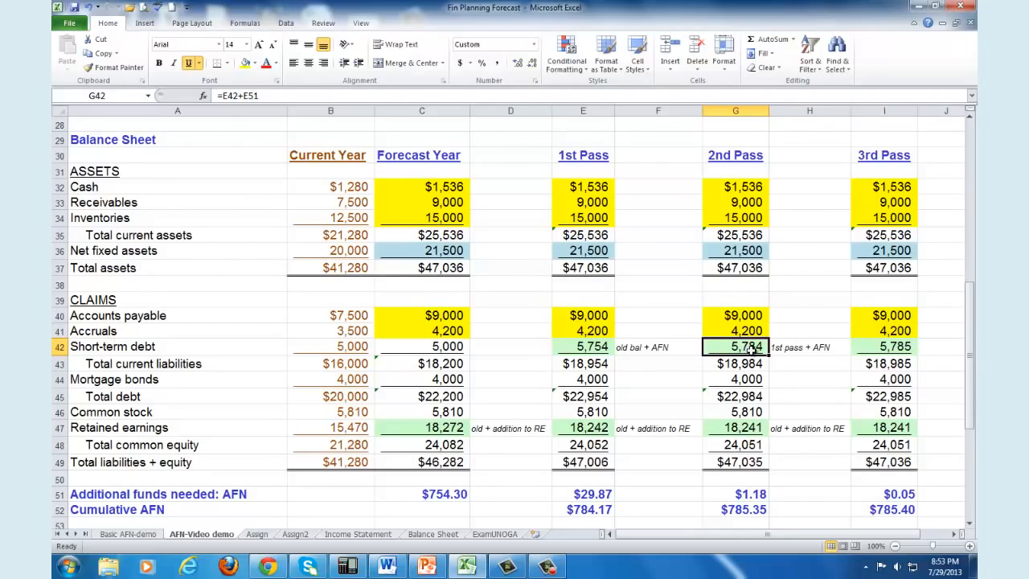
pyautogui.press('Delete')
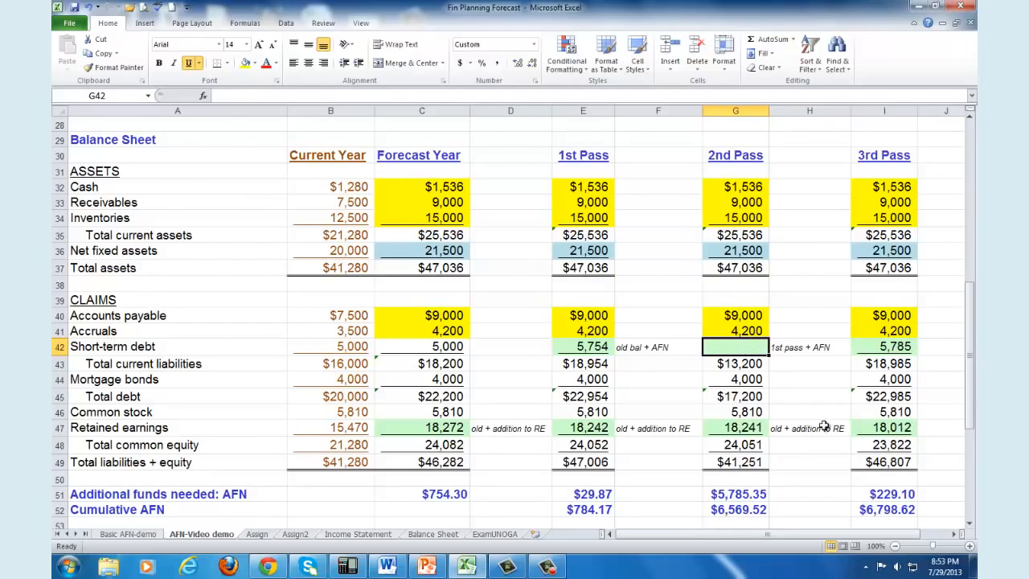
pyautogui.click(593, 347)
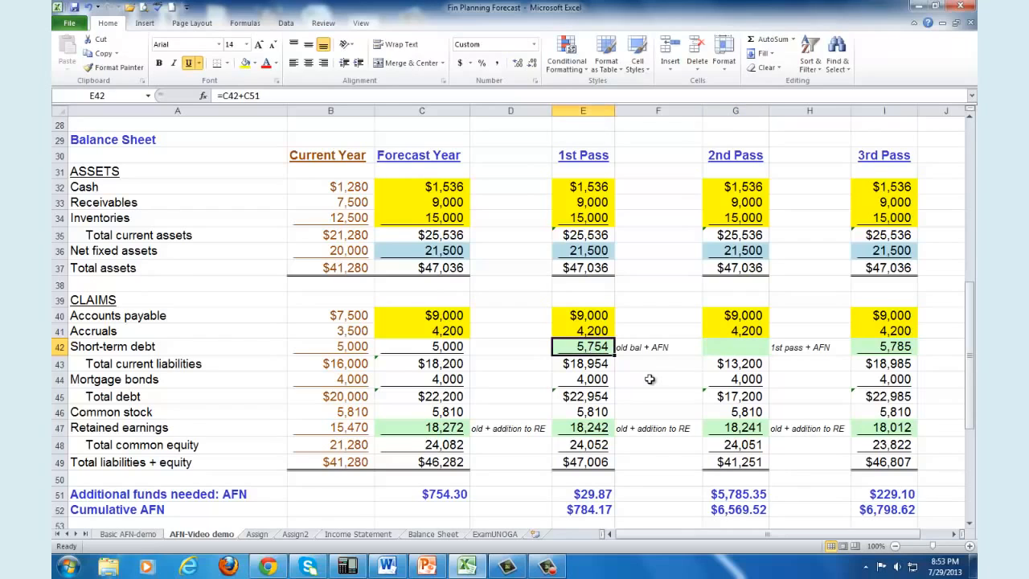
pyautogui.write('+')
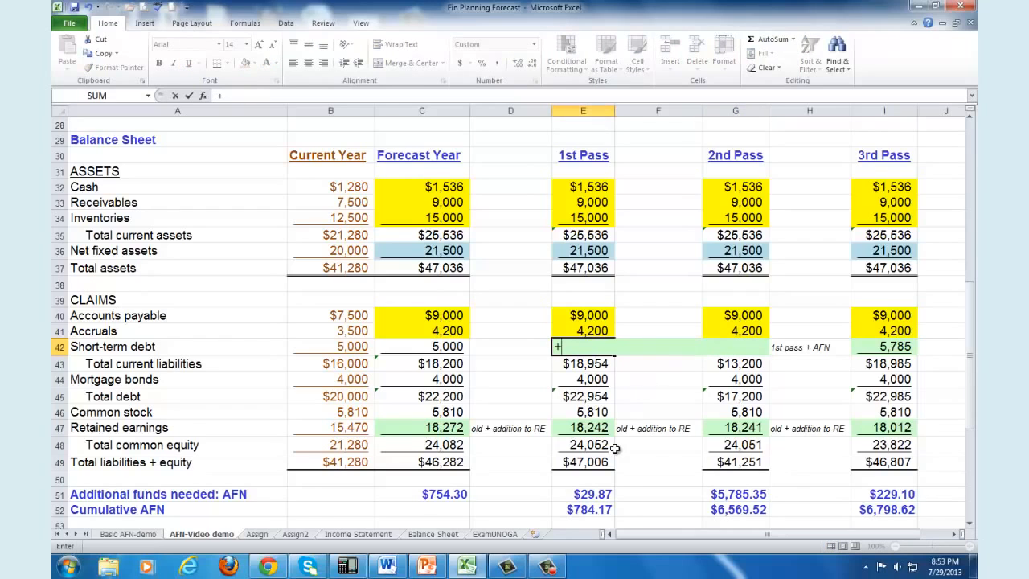
pyautogui.press('Escape')
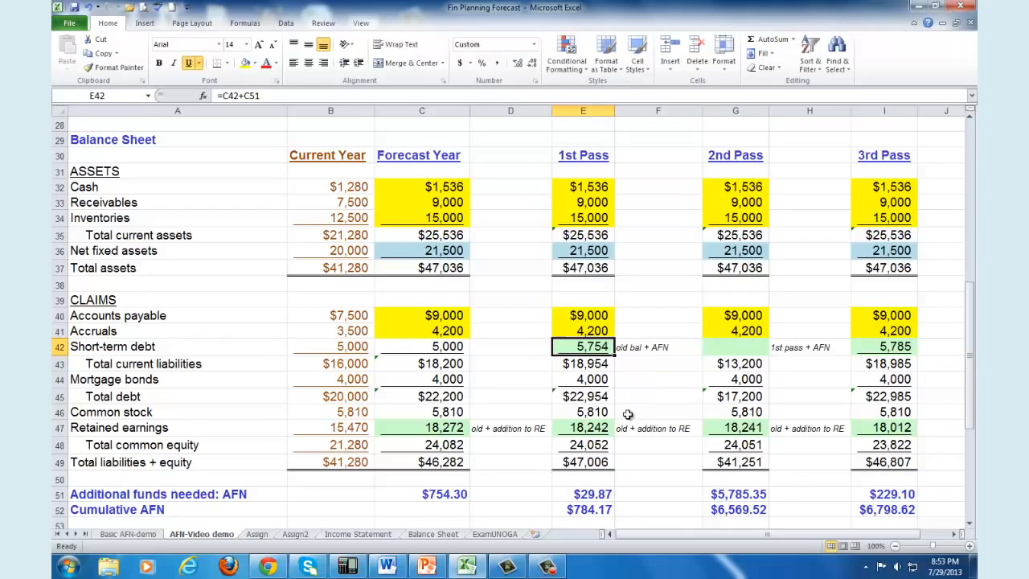
# Step: Rebuild the 2nd Pass Short-term debt in G42 as the 1st Pass balance plus 1st Pass AFN: =E42+E51
pyautogui.click(736, 346)
pyautogui.write('=')
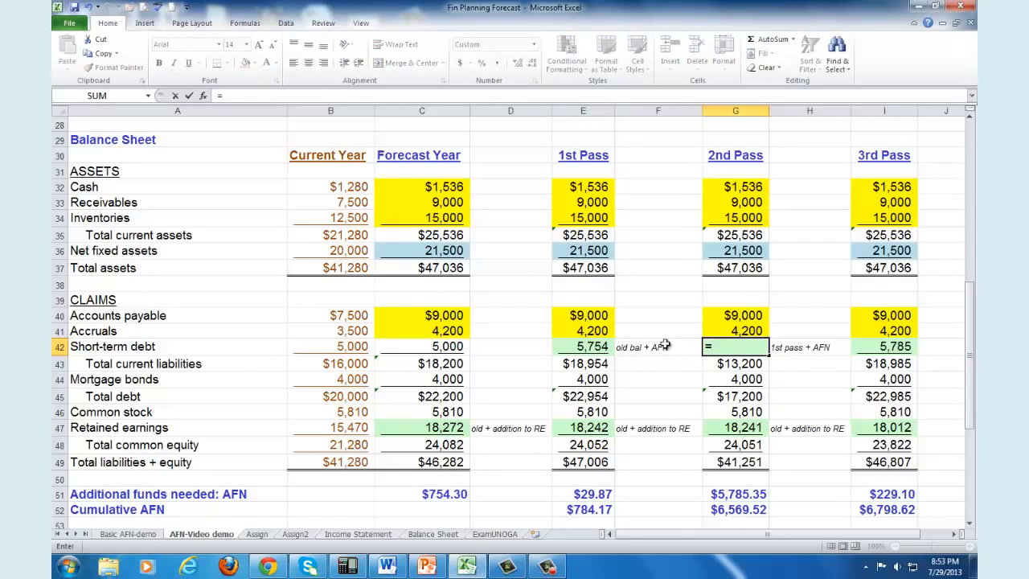
pyautogui.click(599, 347)
pyautogui.write('+')
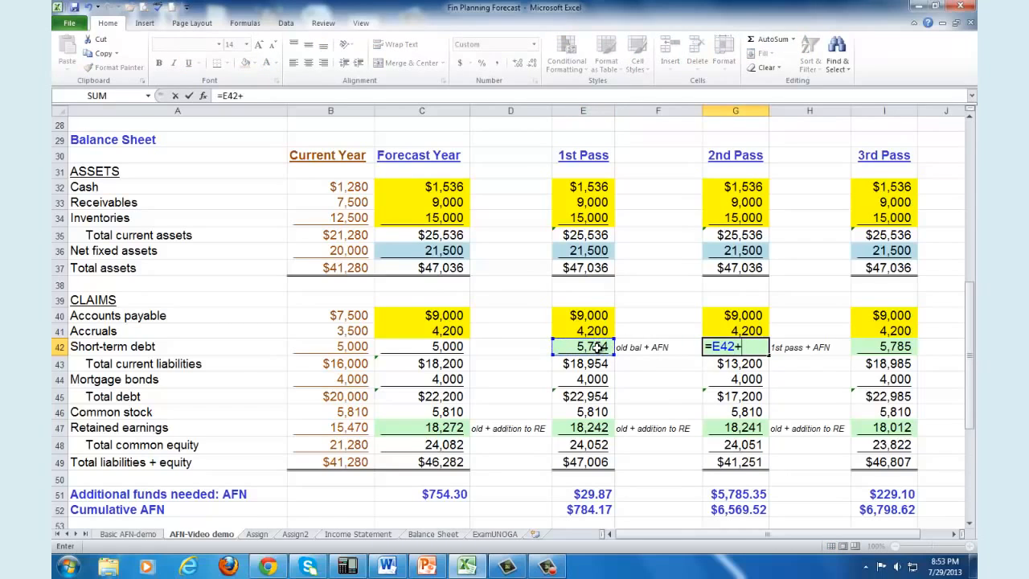
pyautogui.click(586, 493)
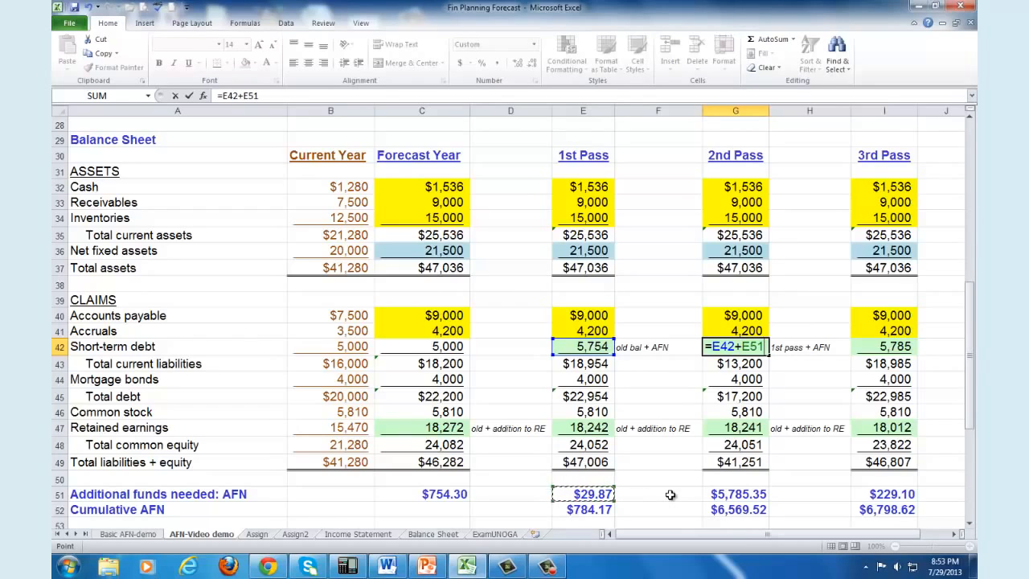
pyautogui.press('Return')
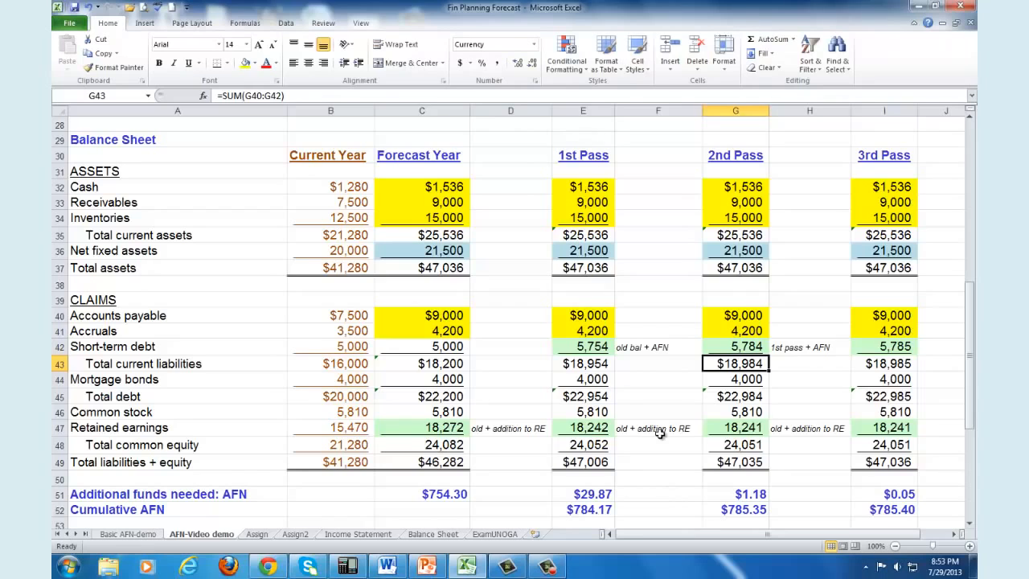
# Step: Clear the 2nd Pass Retained earnings cell G47 and rebuild it as the current-year balance plus 2nd Pass addition to retained earnings: =B47+G26
pyautogui.click(748, 430)
pyautogui.moveTo(972, 412); pyautogui.dragTo(971, 392)
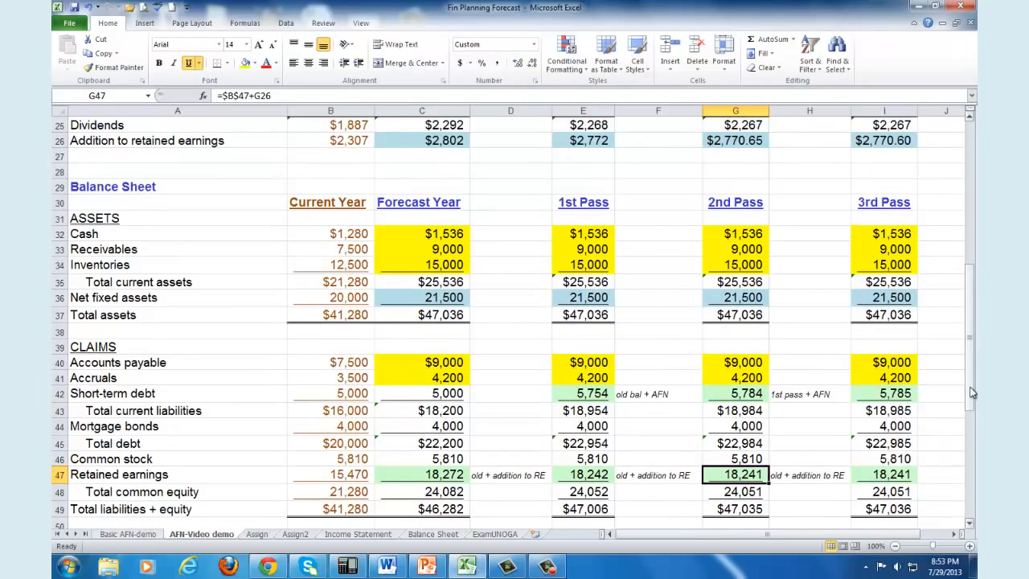
pyautogui.press('Delete')
pyautogui.write('=')
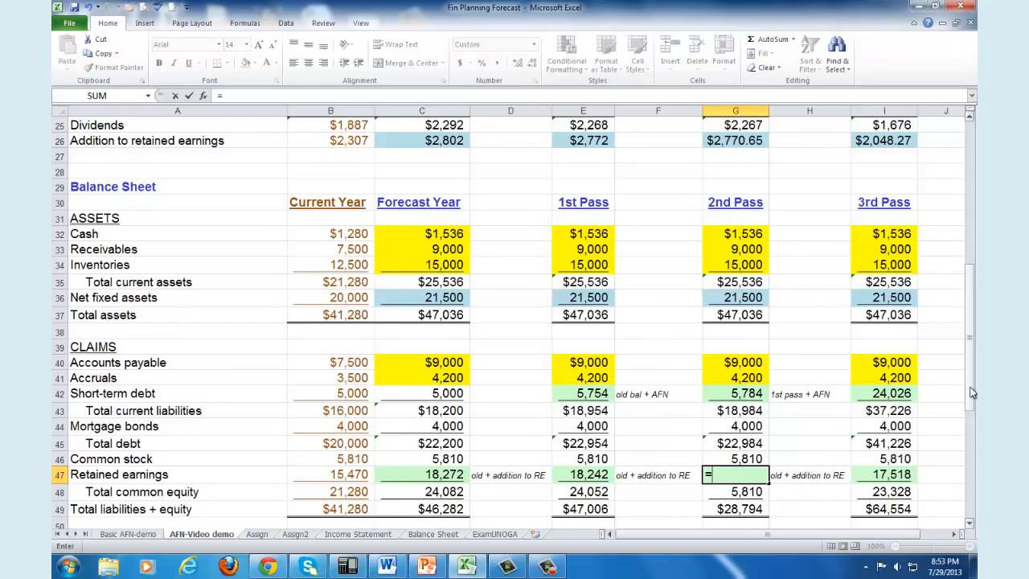
pyautogui.click(352, 474)
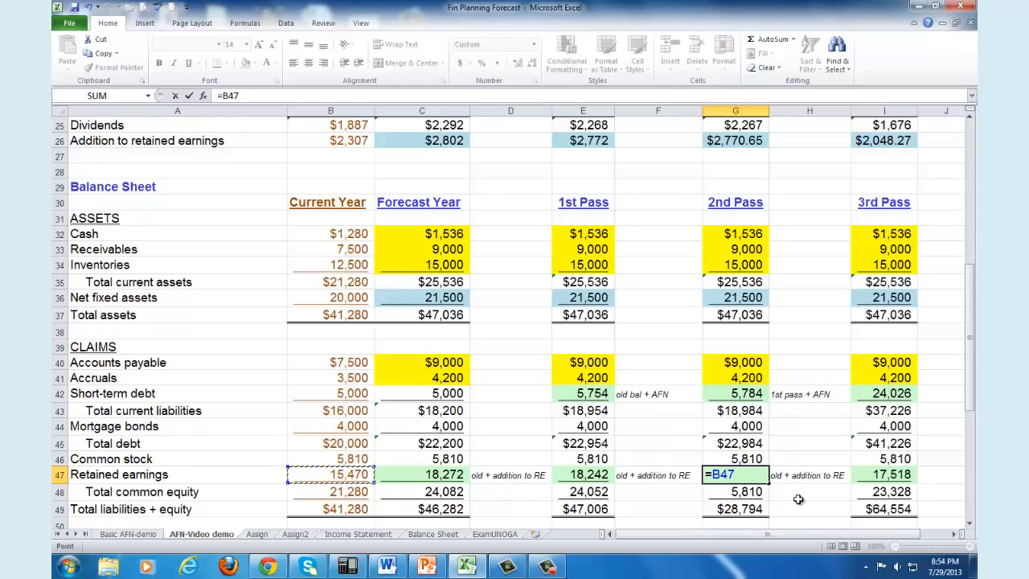
pyautogui.write('+')
pyautogui.click(746, 143)
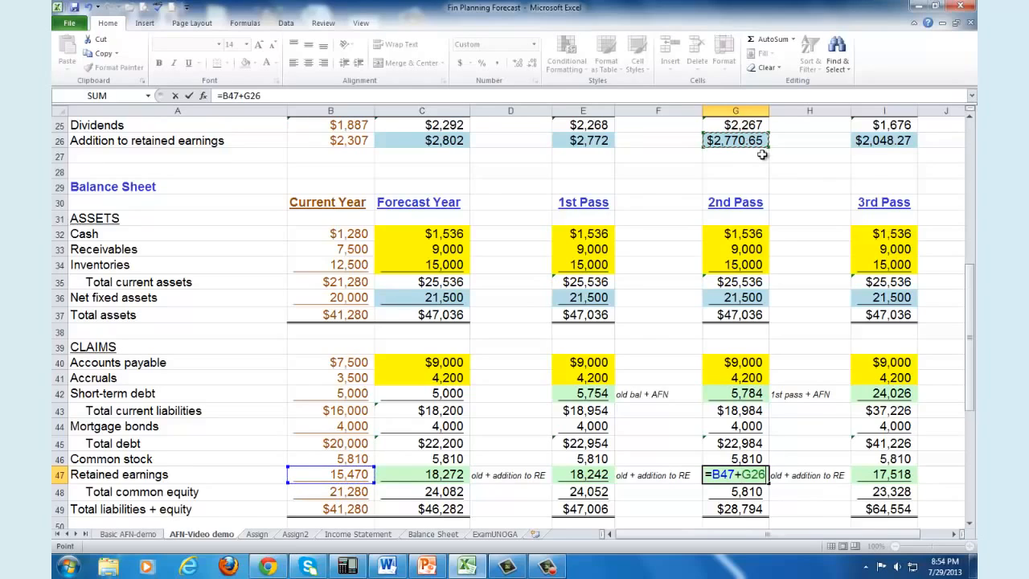
pyautogui.press('Return')
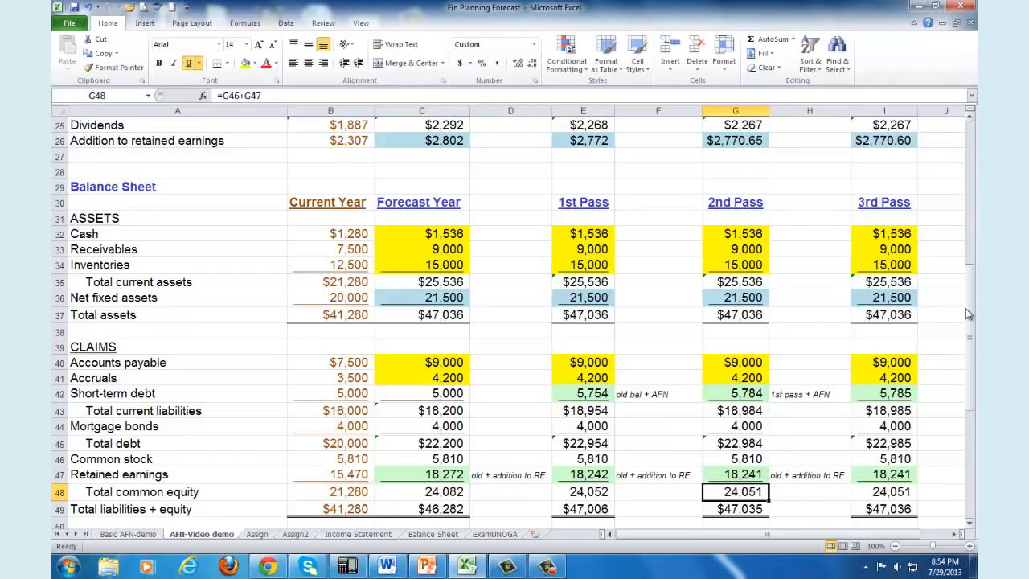
# Step: Compare 2nd Pass Total assets with Total liabilities + equity and inspect the 2nd Pass Additional funds needed formula in G51
pyautogui.moveTo(969, 313); pyautogui.dragTo(971, 330)
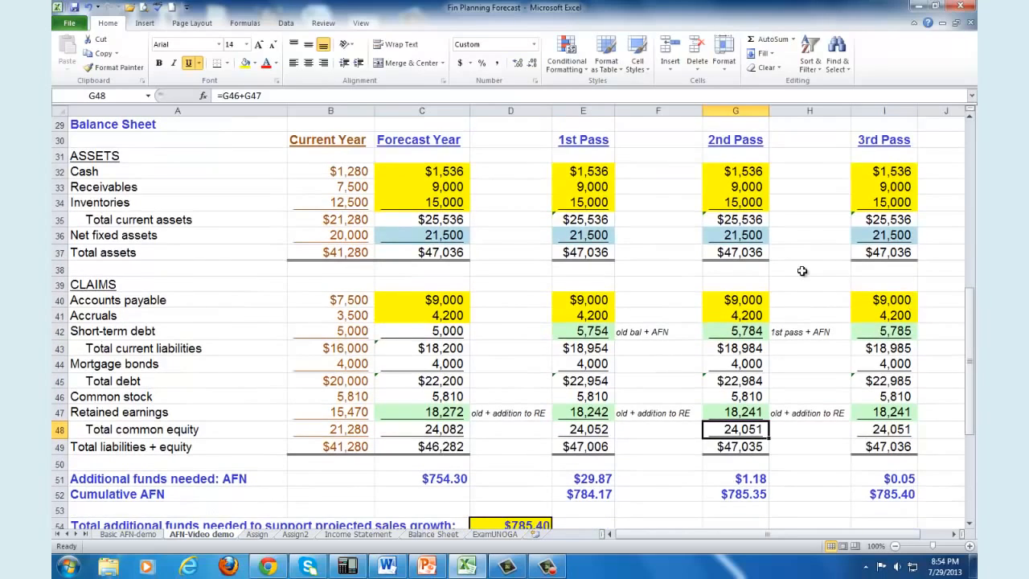
pyautogui.click(744, 252)
pyautogui.click(742, 447)
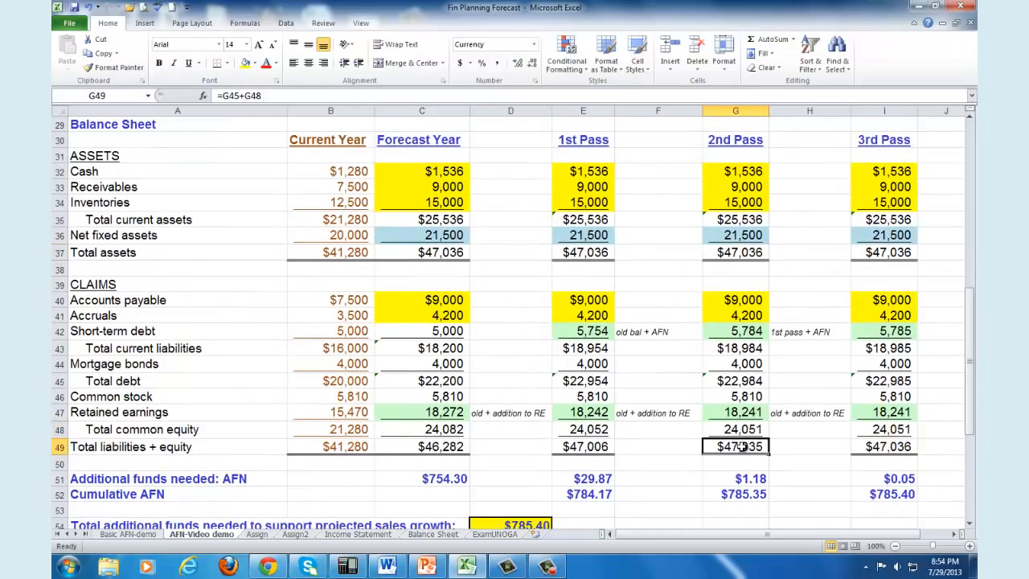
pyautogui.click(757, 485)
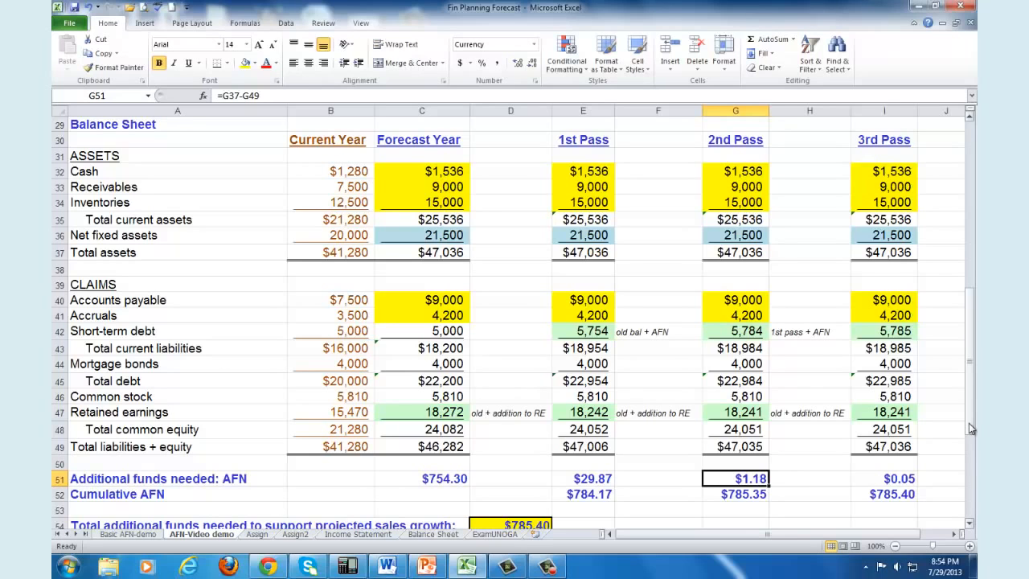
# Step: Examine the 3rd Pass Interest formula in I21 against the 2nd Pass Interest in G21 and the 2nd Pass AFN in G51
pyautogui.moveTo(969, 423); pyautogui.dragTo(971, 334)
pyautogui.click(899, 267)
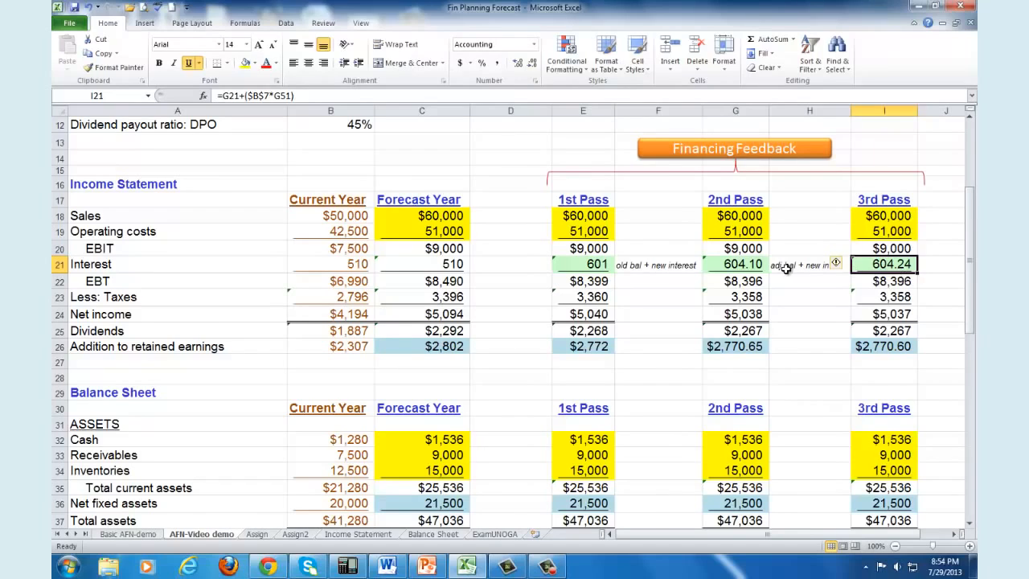
pyautogui.click(746, 266)
pyautogui.click(876, 264)
pyautogui.moveTo(972, 292); pyautogui.dragTo(969, 382)
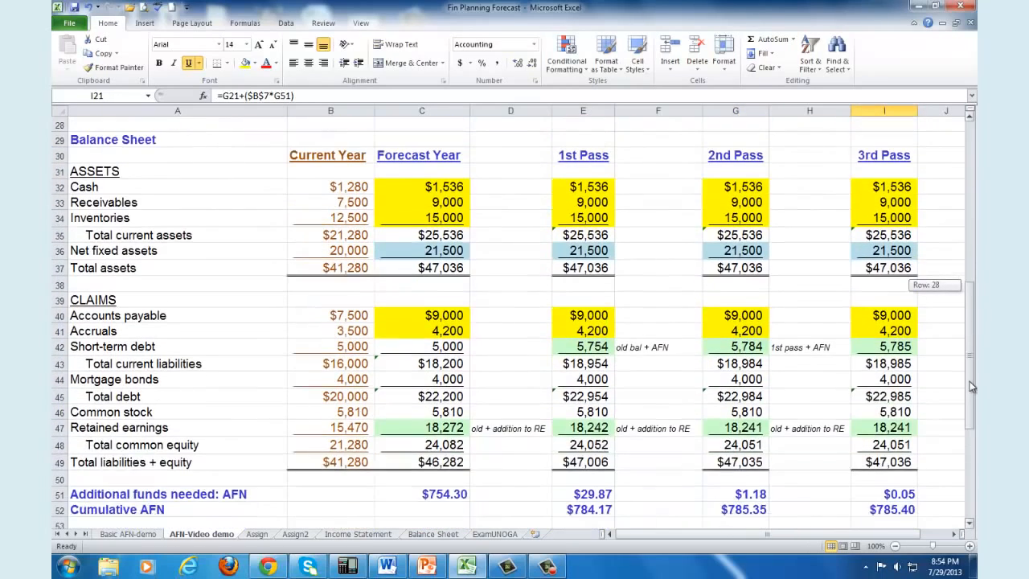
pyautogui.click(745, 476)
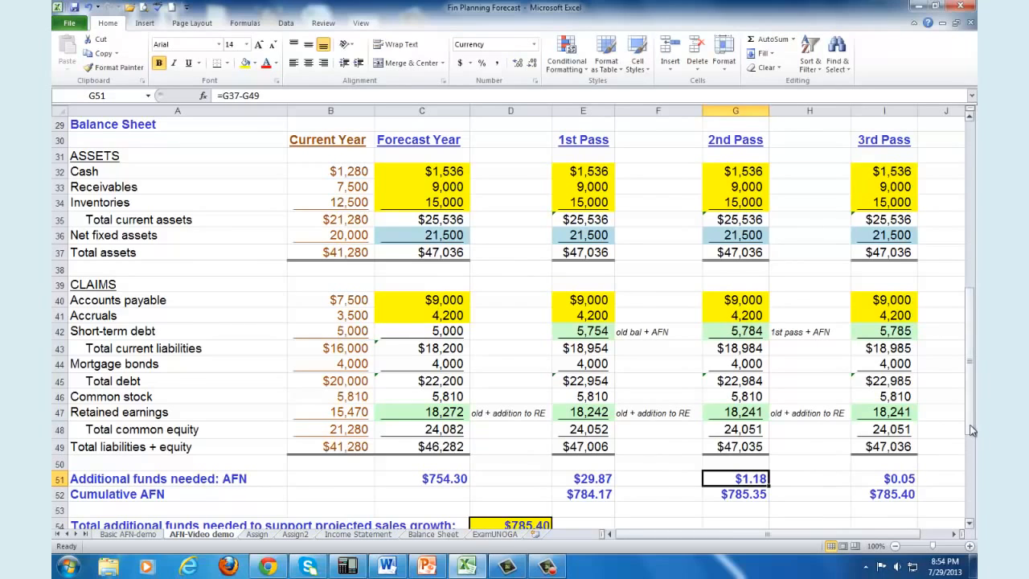
# Step: Inspect the 3rd Pass formulas for Addition to retained earnings in I26, Short-term debt in I42 and Retained earnings in I47
pyautogui.moveTo(972, 430); pyautogui.dragTo(974, 330)
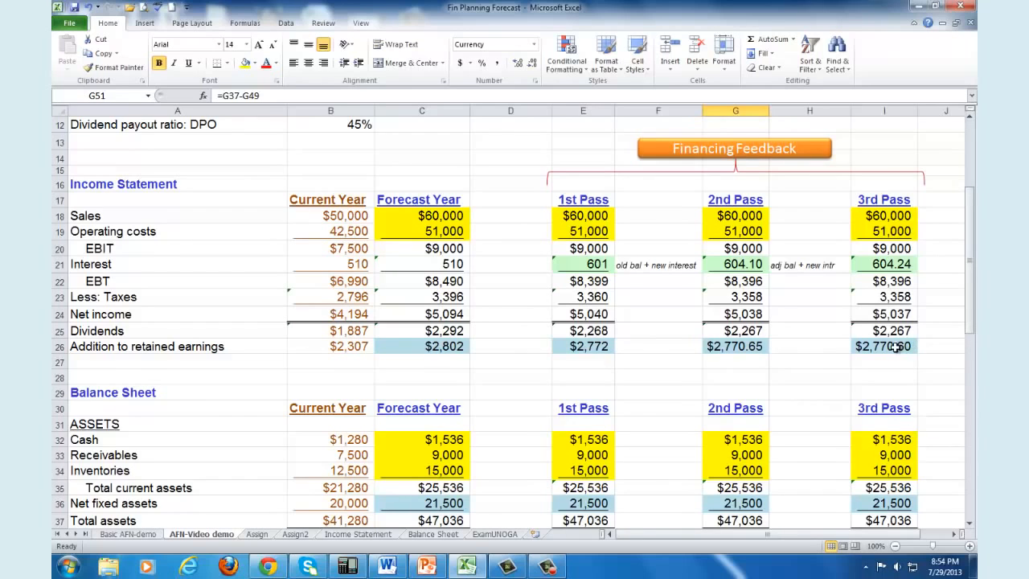
pyautogui.click(895, 346)
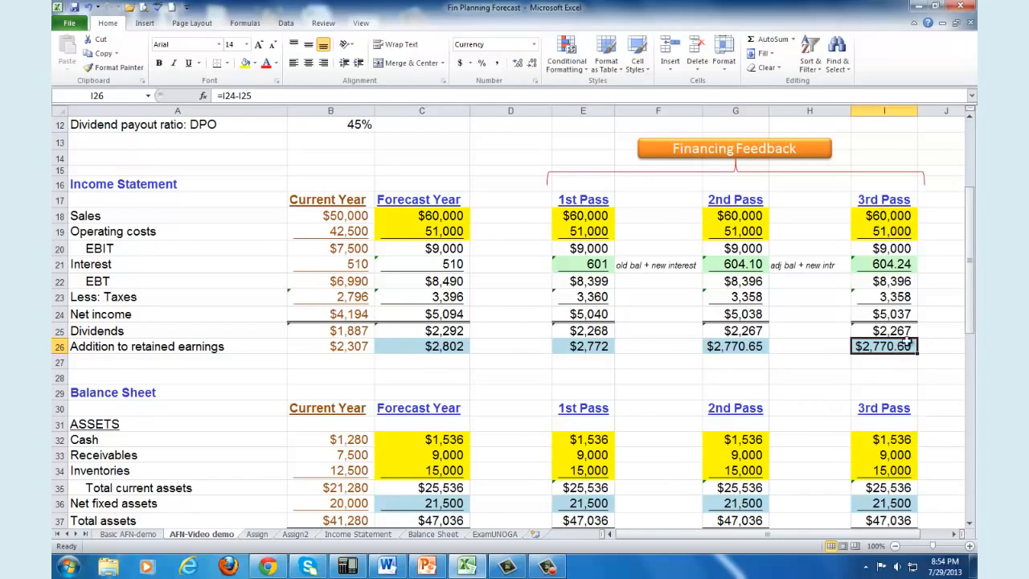
pyautogui.moveTo(971, 337); pyautogui.dragTo(971, 418)
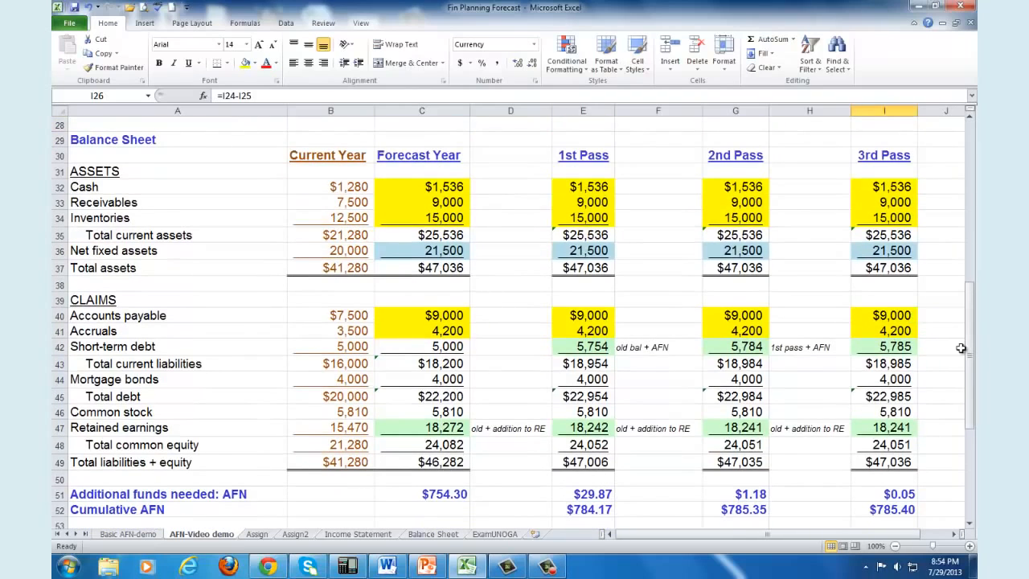
pyautogui.click(899, 348)
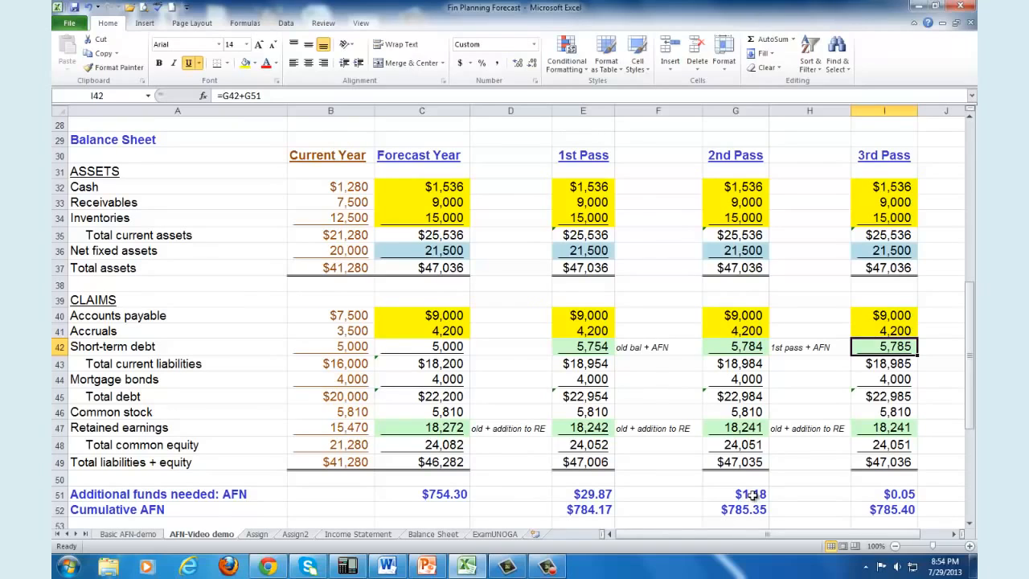
pyautogui.click(899, 432)
pyautogui.moveTo(973, 425); pyautogui.dragTo(973, 410)
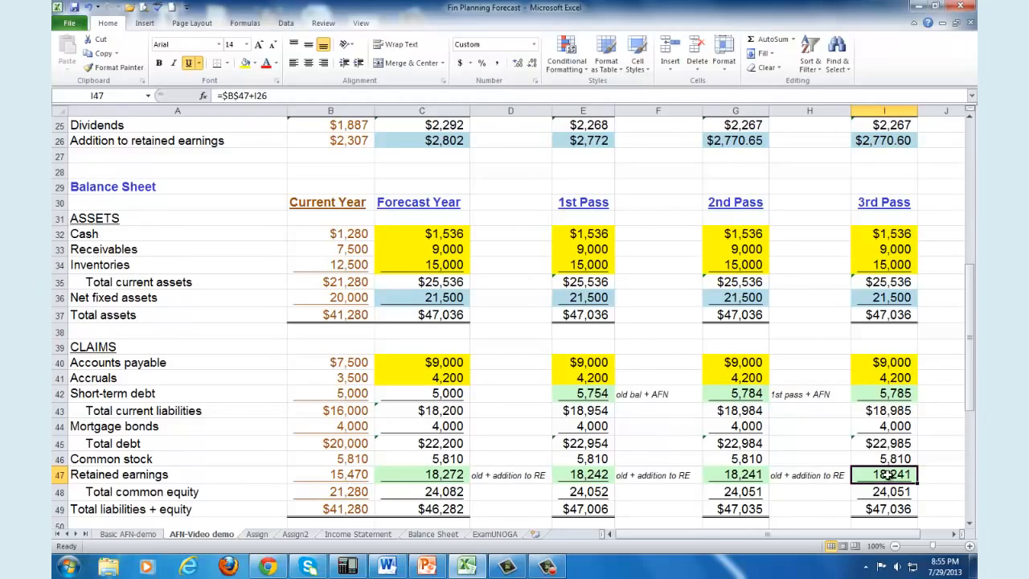
pyautogui.scroll(-1, 969, 409)
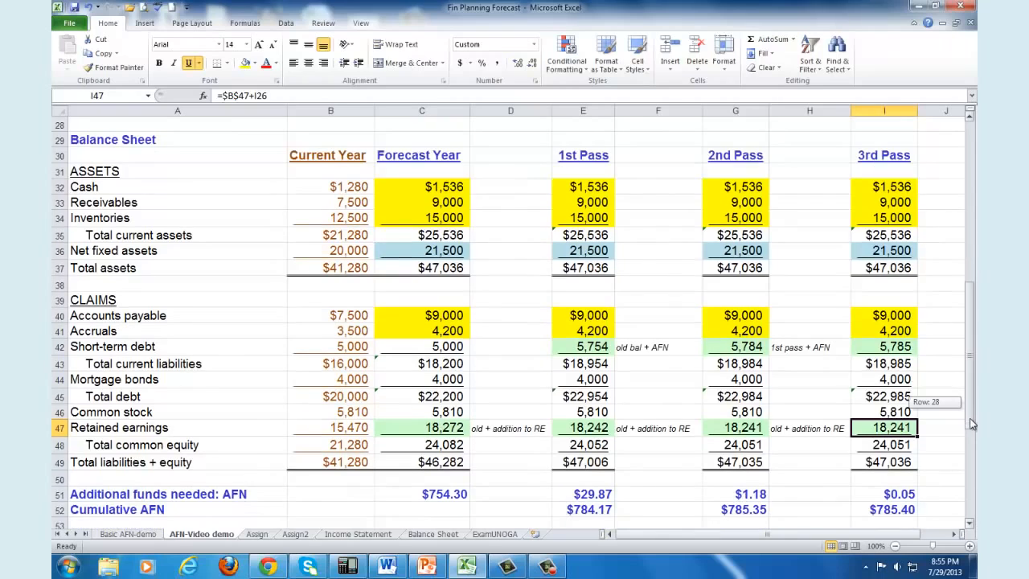
# Step: Compare 3rd Pass Total assets in I37 with Total liabilities + equity in I49 and inspect the Additional funds needed formula in I51
pyautogui.click(888, 269)
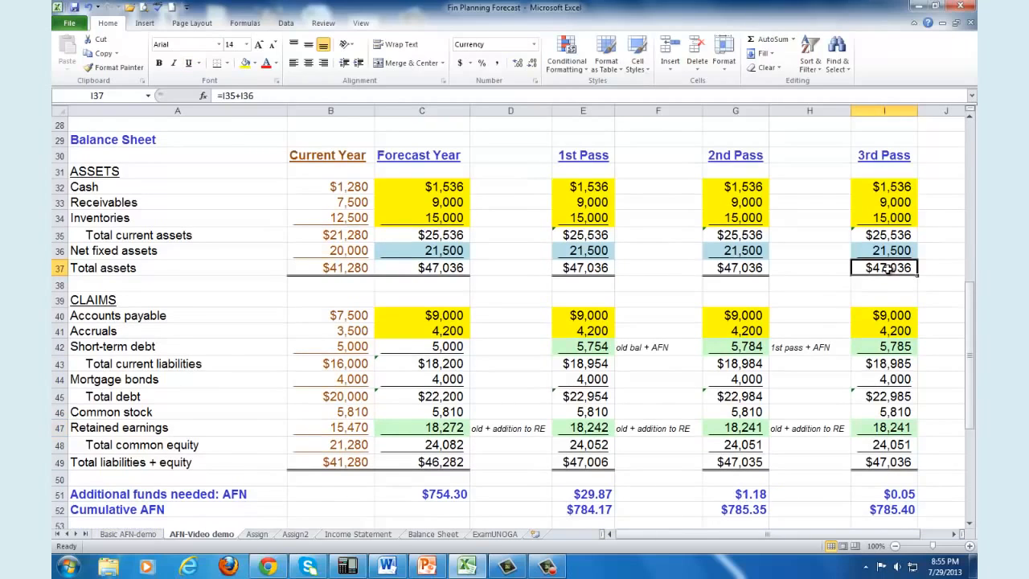
pyautogui.click(886, 462)
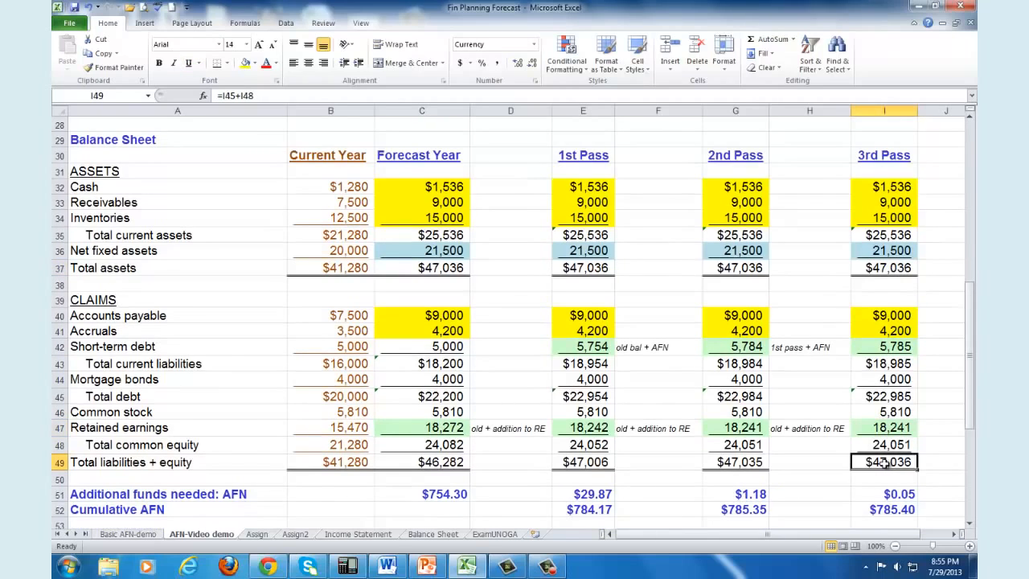
pyautogui.click(902, 496)
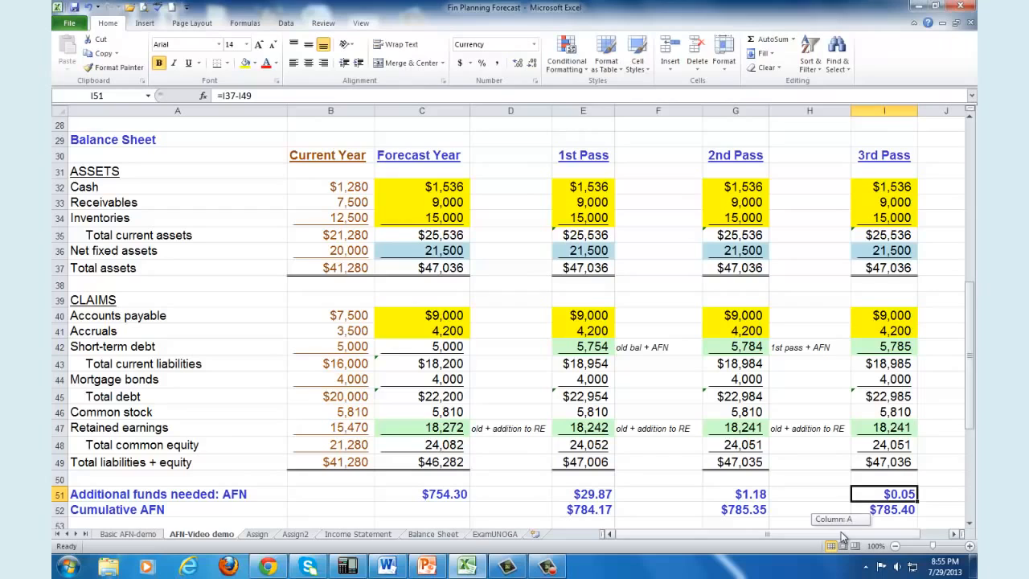
# Step: Bring the 4th Pass column into view and inspect its Additional funds needed formula in K51
pyautogui.moveTo(842, 537); pyautogui.dragTo(865, 539)
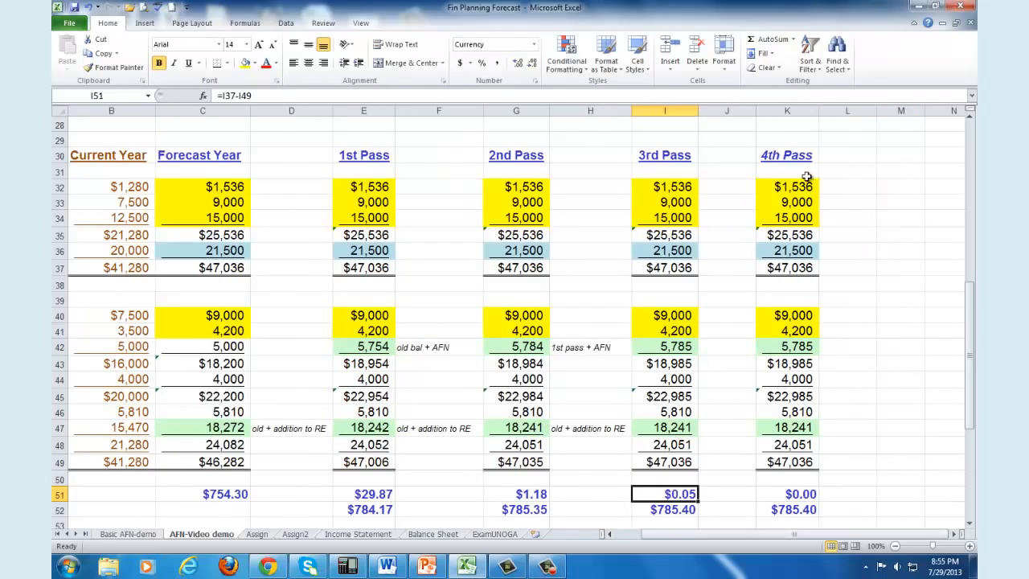
pyautogui.click(804, 496)
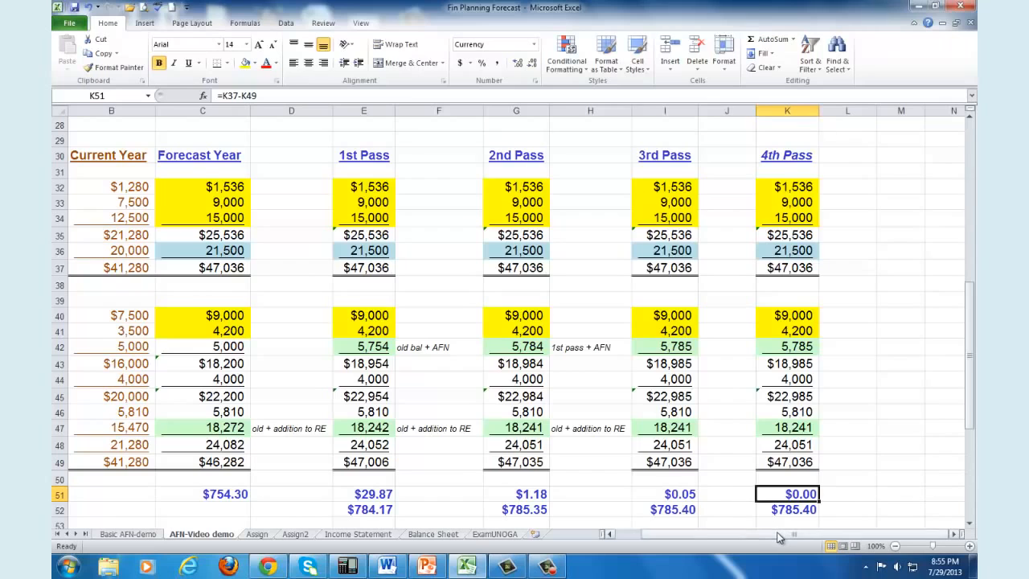
pyautogui.moveTo(779, 537); pyautogui.dragTo(776, 537)
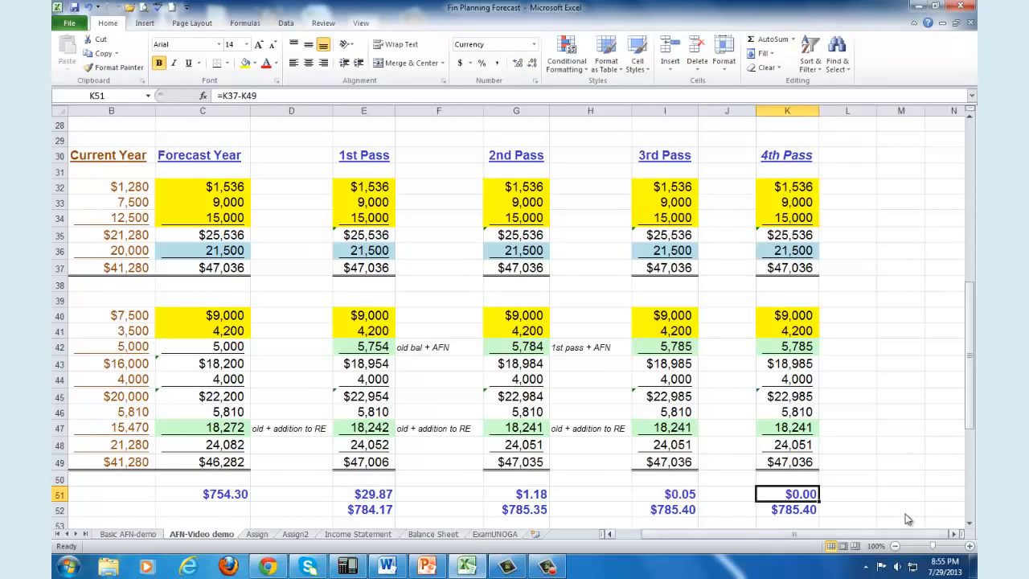